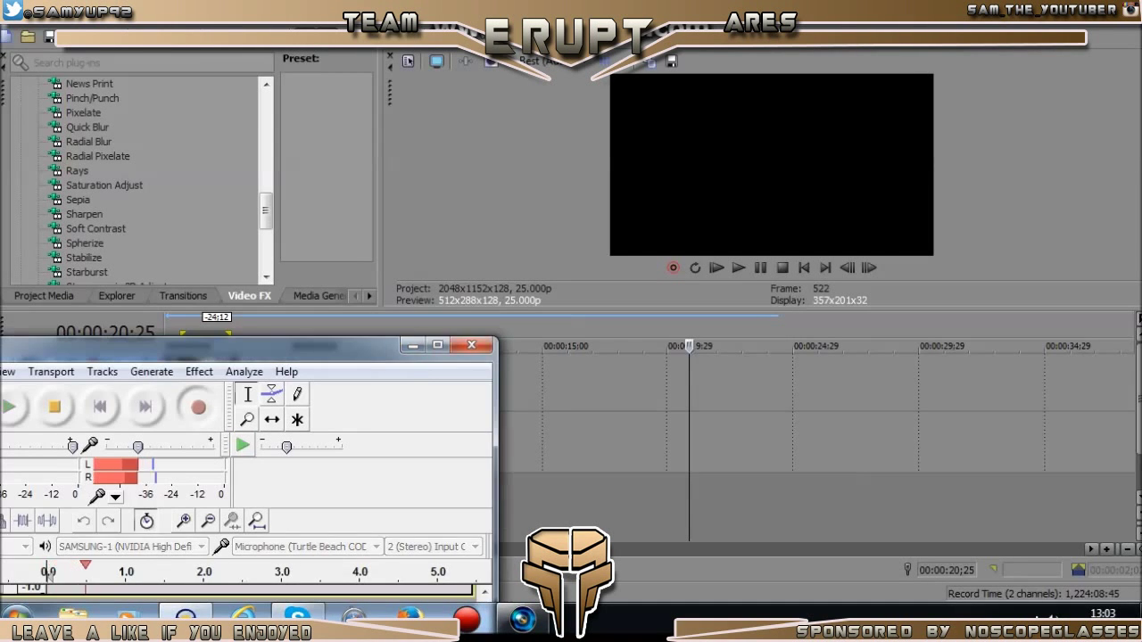
- Minimize the audio recorder, play the clip briefly, and turn off Maintain aspect ratio and disable resampling in its video event properties
click(413, 345)
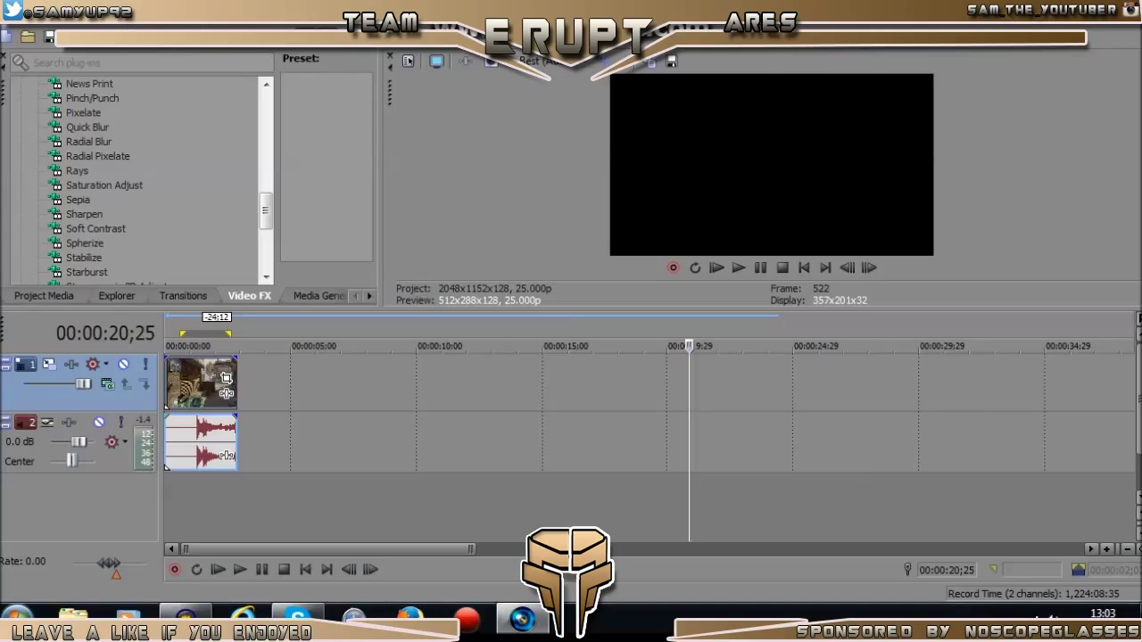
key(space)
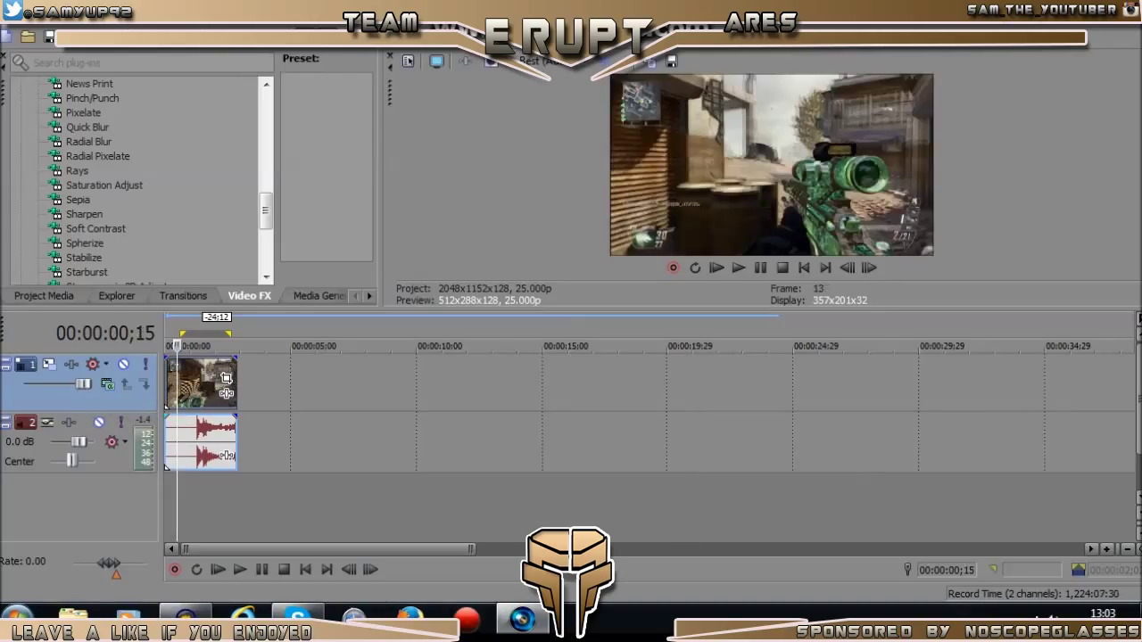
right_click(190, 383)
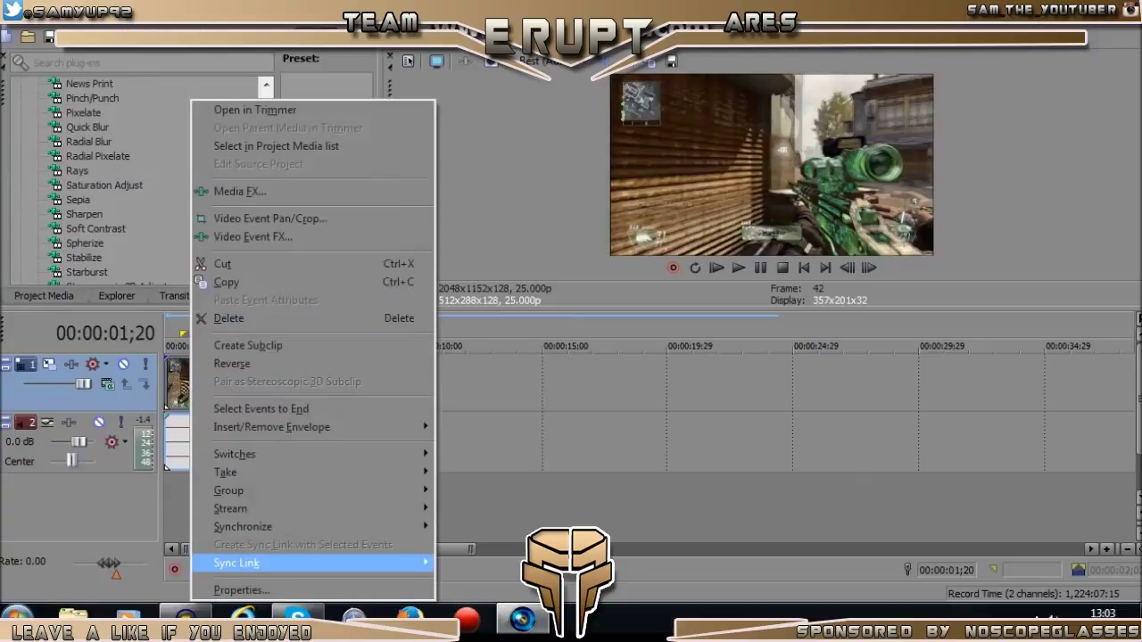
click(241, 590)
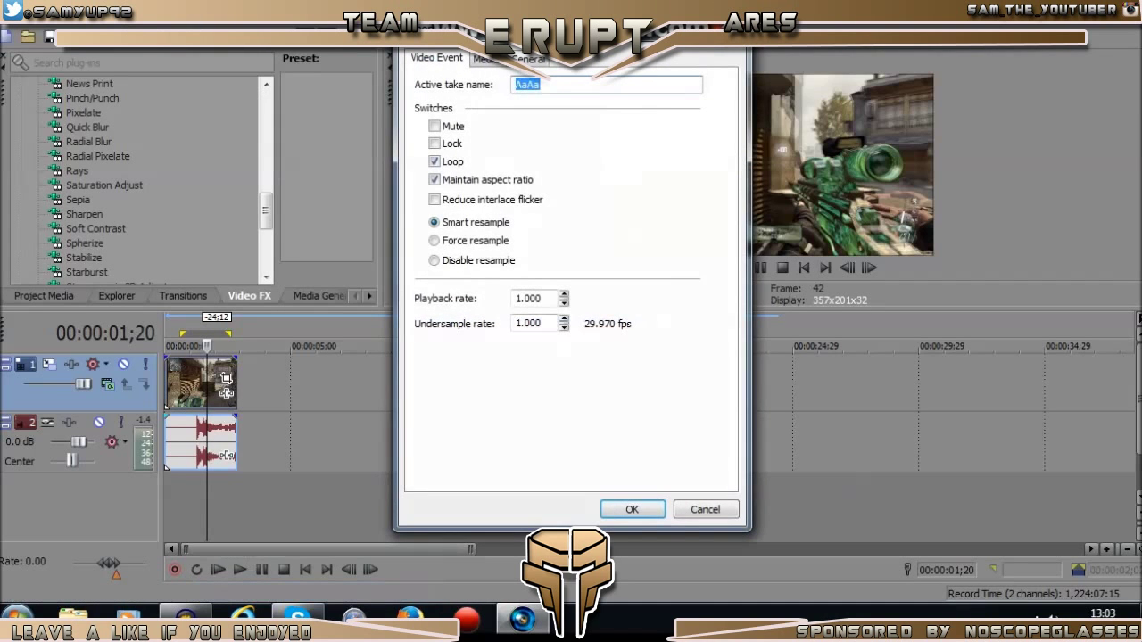
click(434, 261)
click(632, 510)
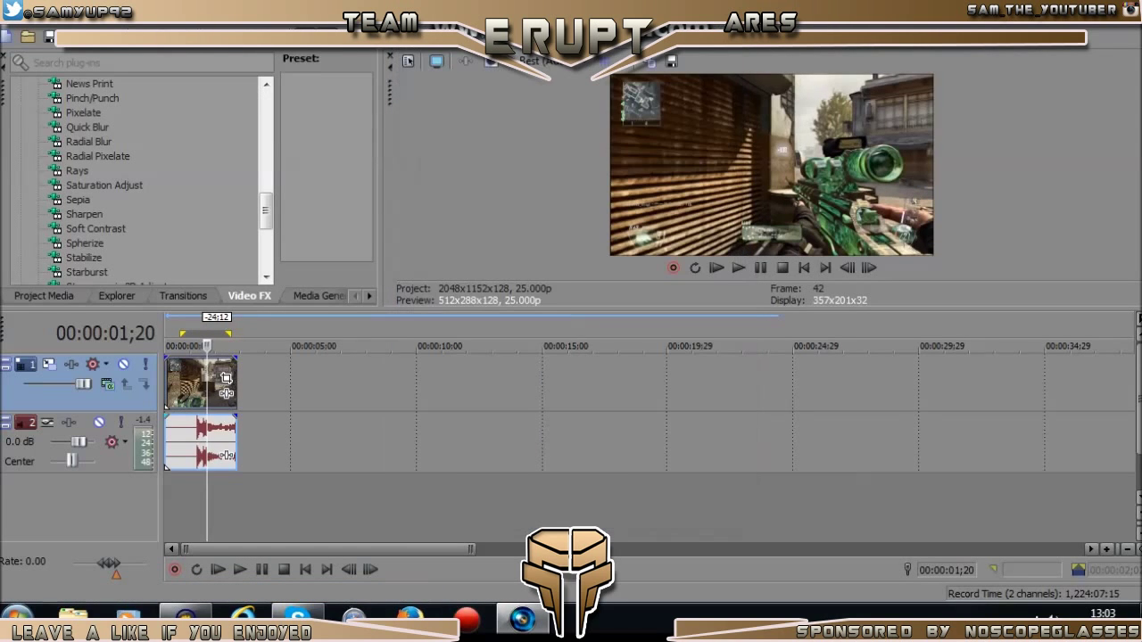
- Split the clip after the shot at 00:00:01;29 and delete the remaining footage at its end
mouse_move(207, 346)
mouse_down()
mouse_move(165, 347)
mouse_move(215, 346)
mouse_move(188, 346)
mouse_up()
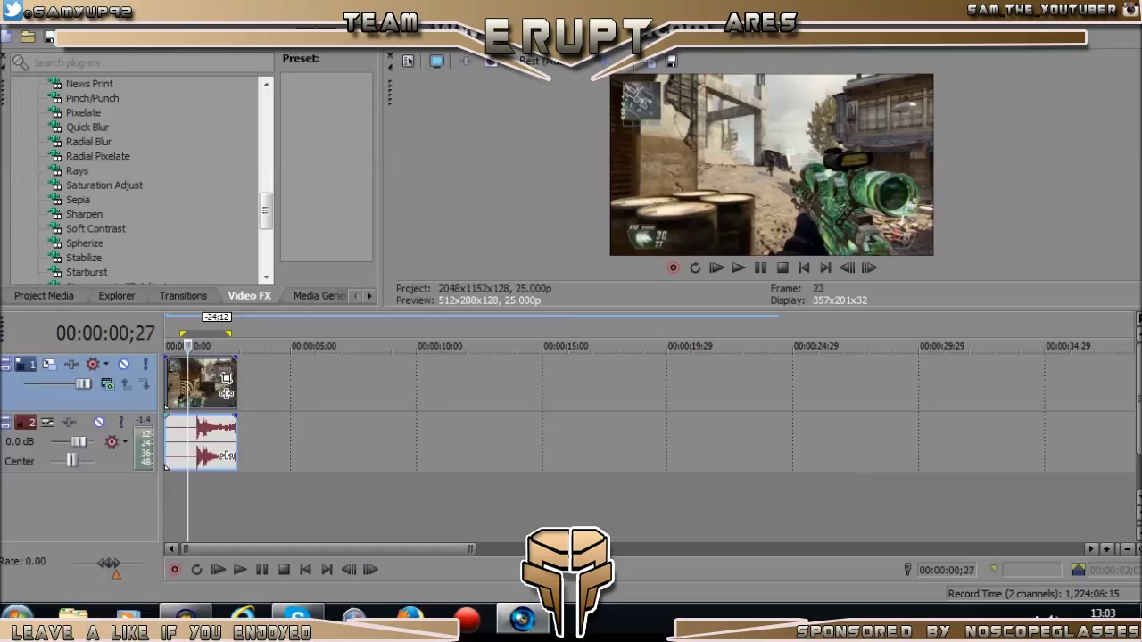
key(space)
key(space)
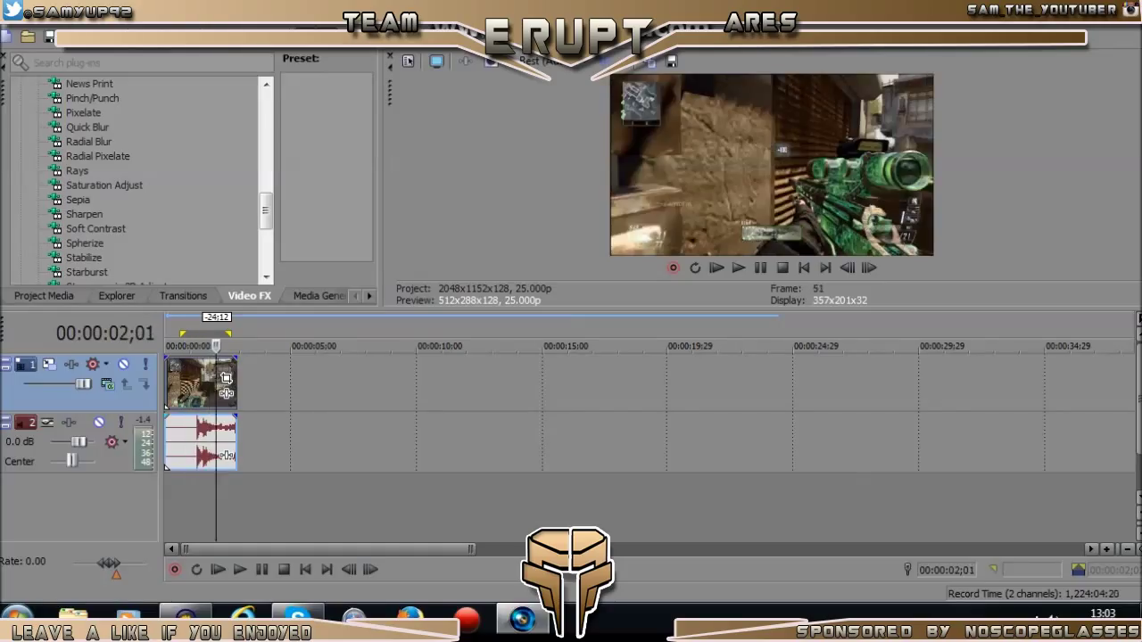
click(219, 384)
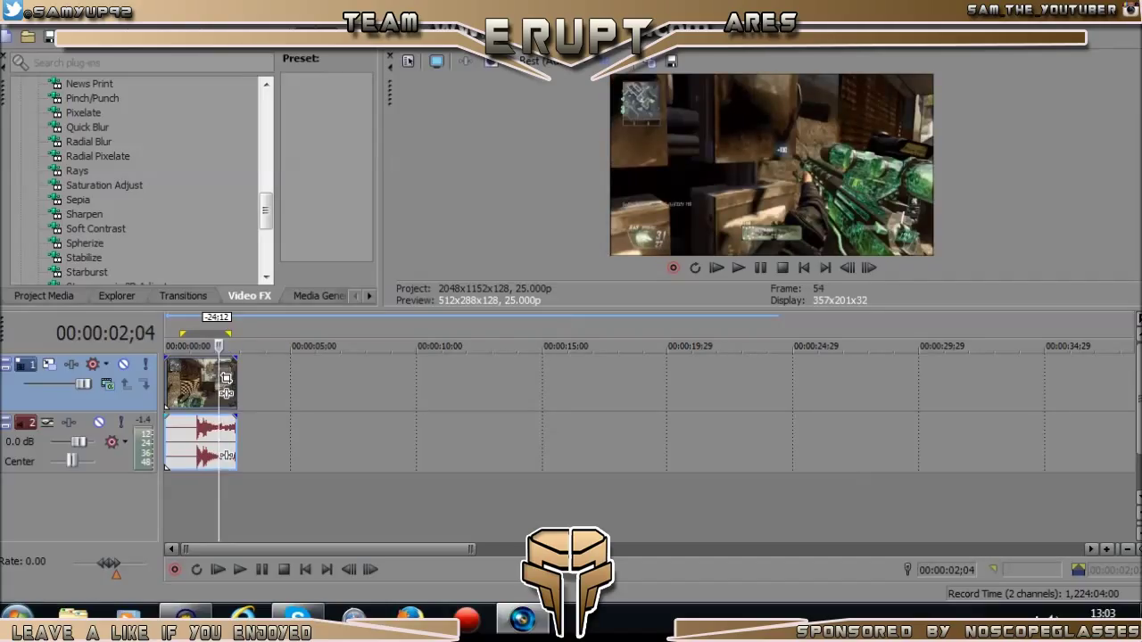
click(214, 384)
key(s)
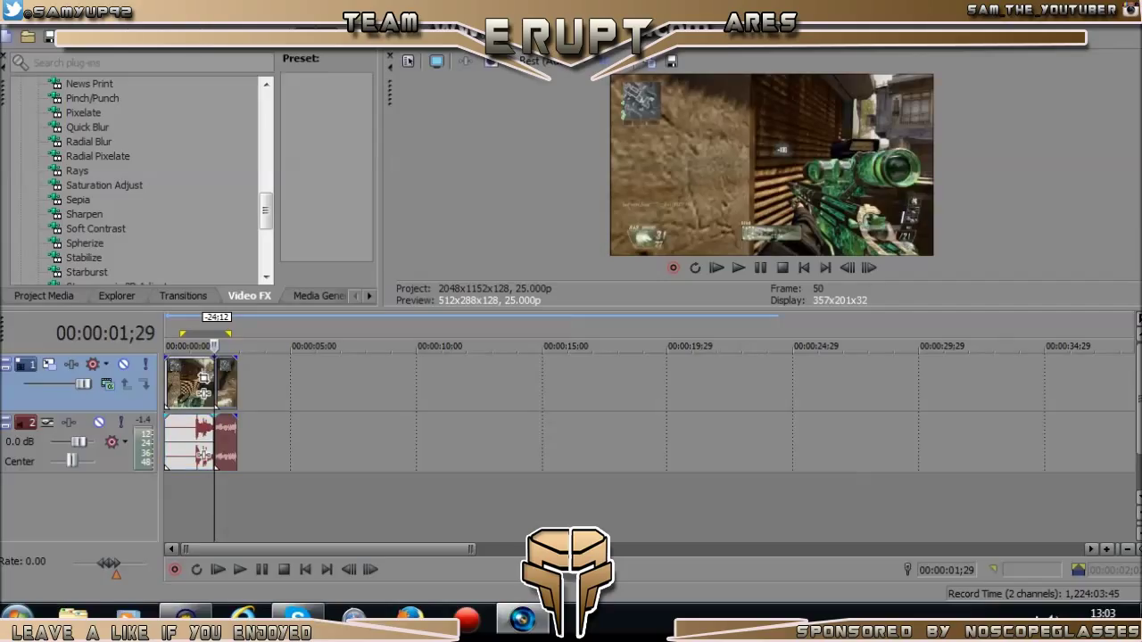
key(Delete)
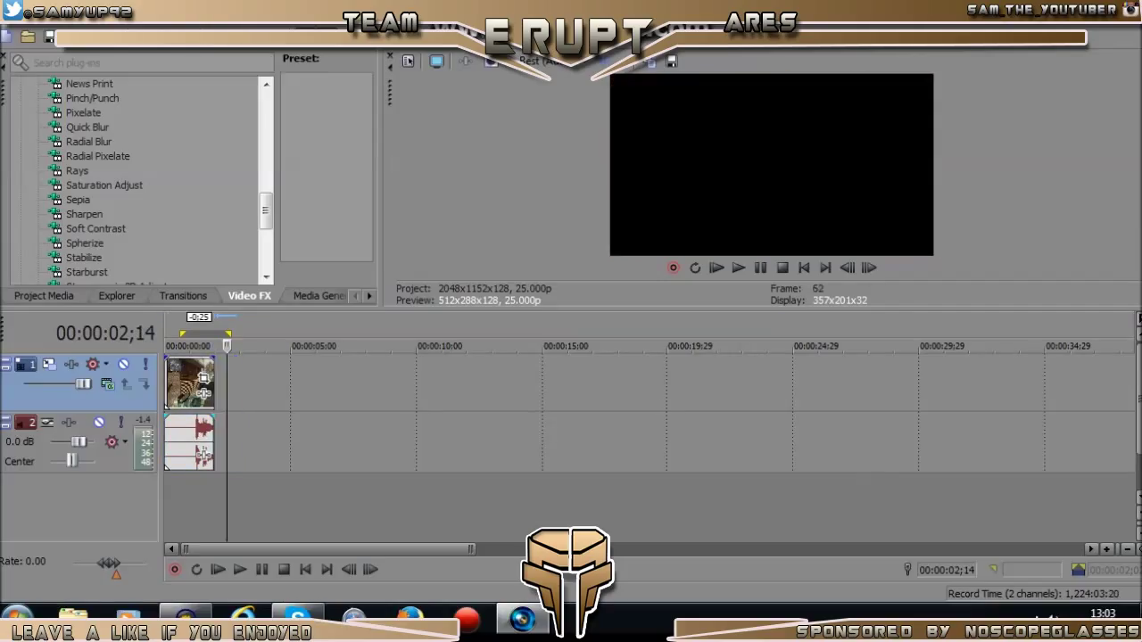
- Find the frame where the scope is being raised and split the clip there at 00:00:01;02
key(Home)
click(180, 384)
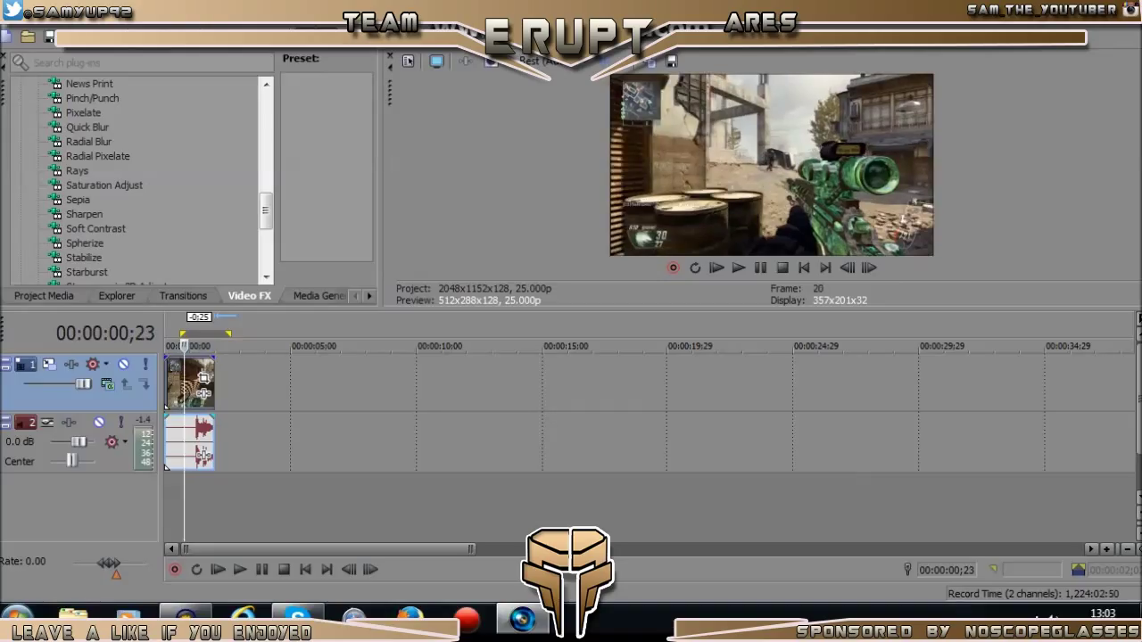
key(Right)
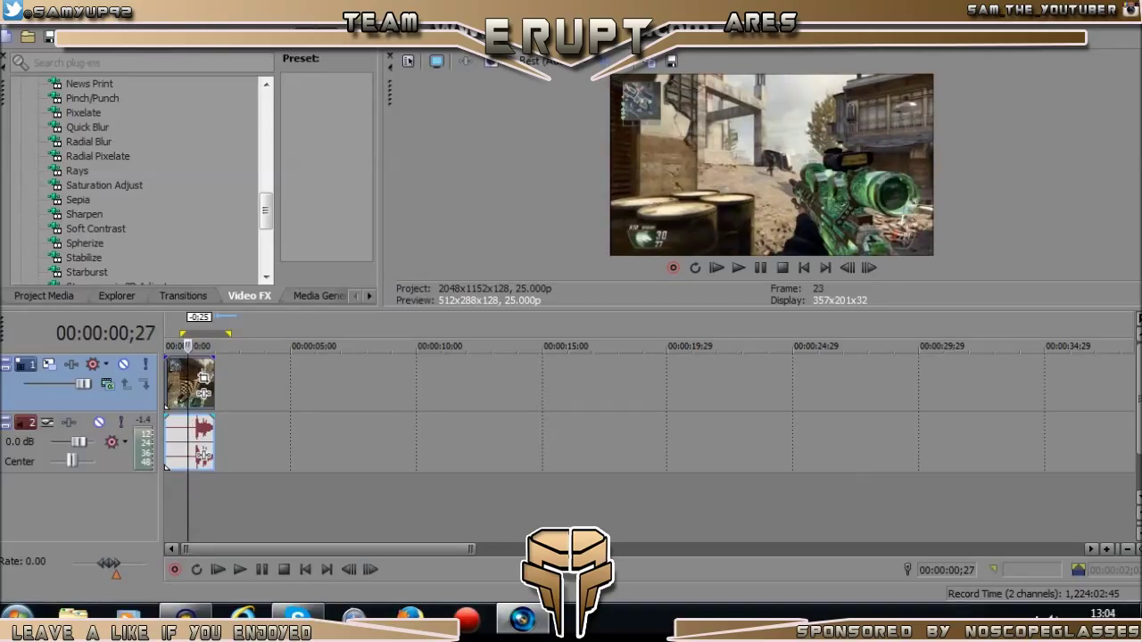
click(193, 383)
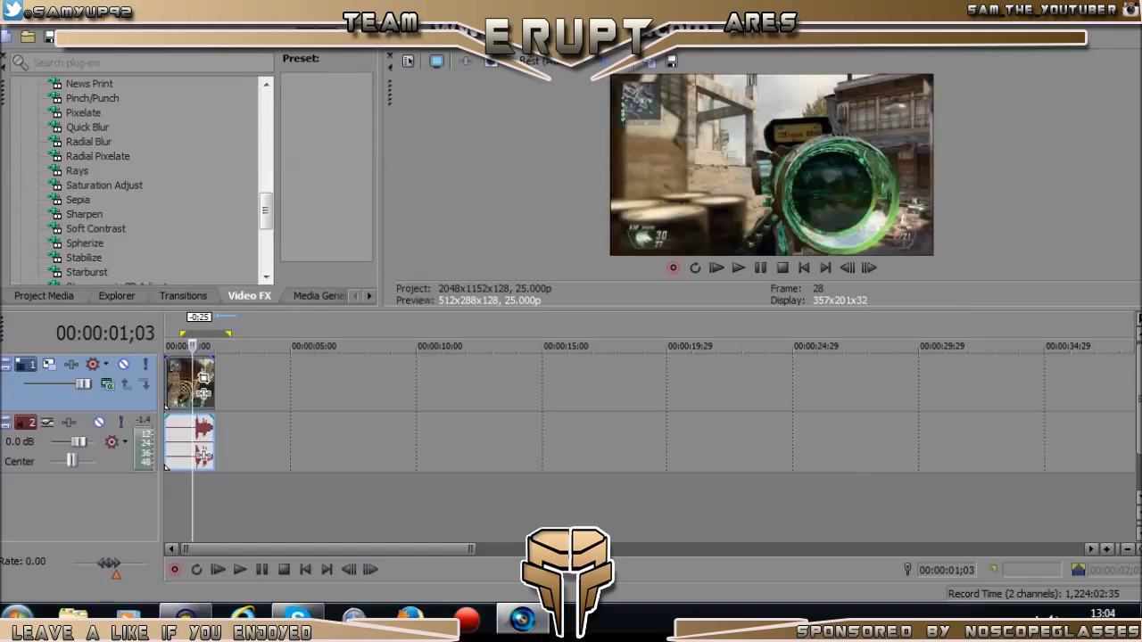
click(847, 268)
click(847, 268)
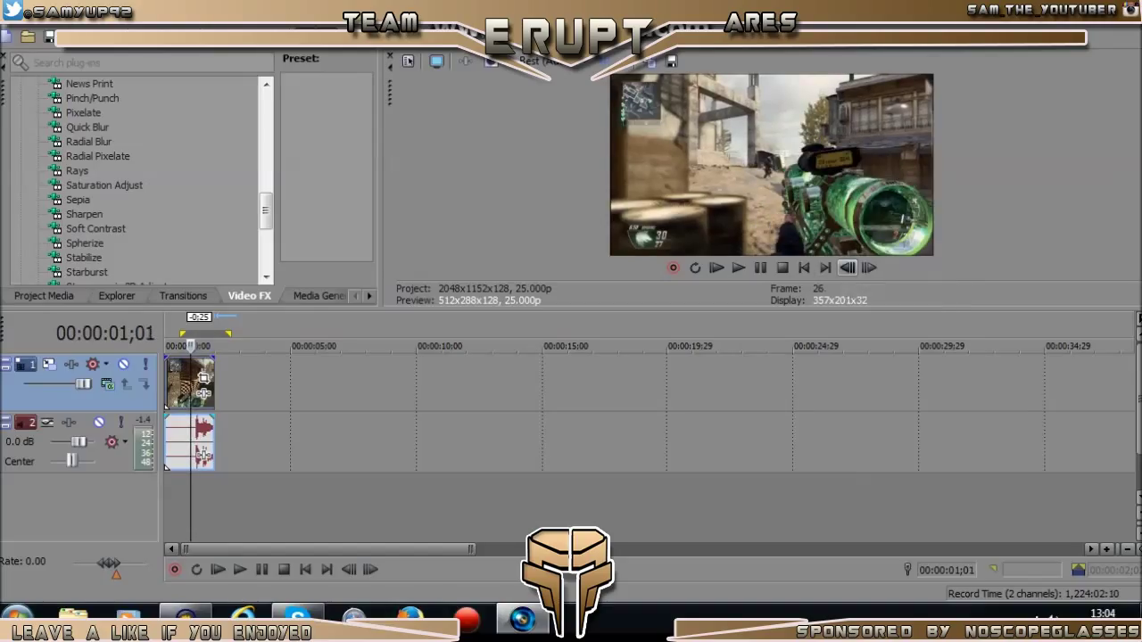
double_click(846, 268)
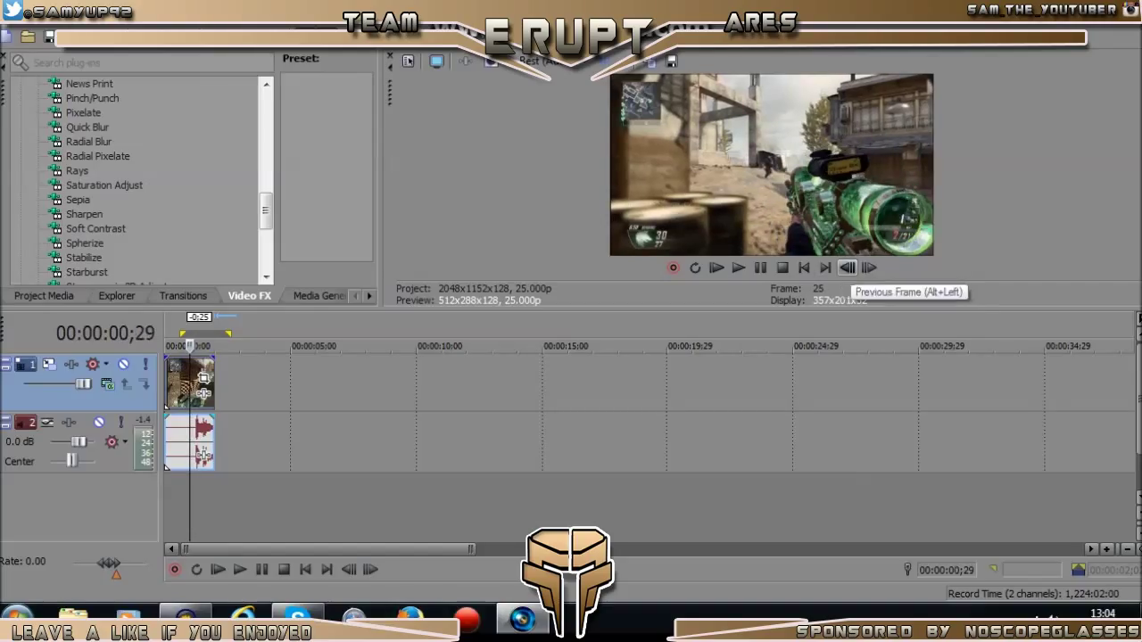
double_click(868, 267)
click(868, 267)
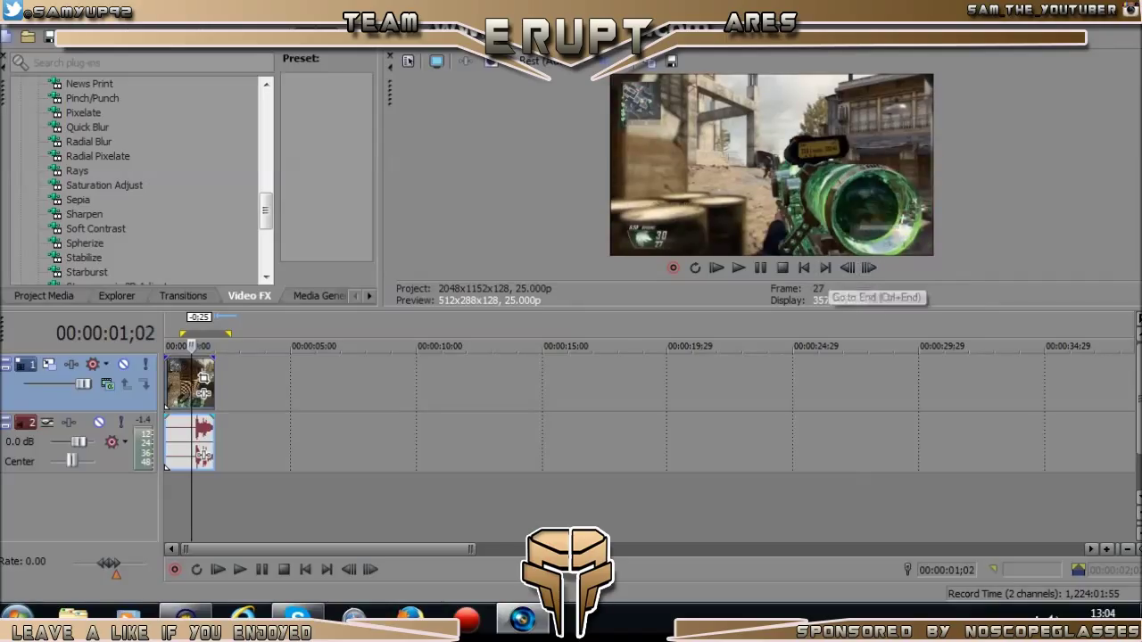
key(s)
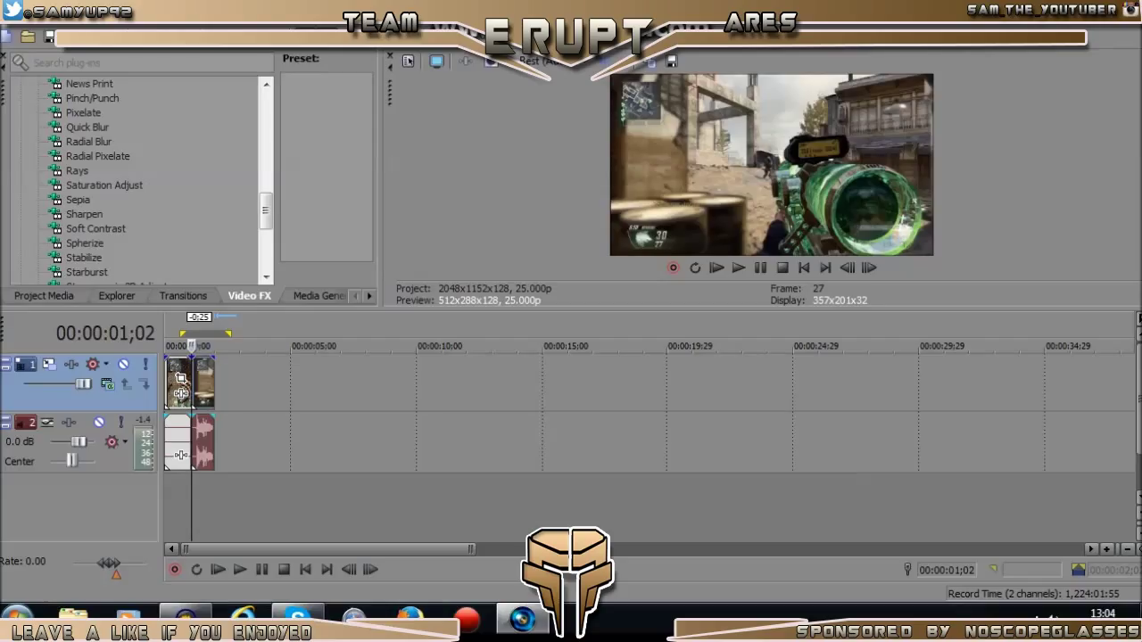
- Time-compress the first segment to a 2.455 playback rate, move the second segment against it, and check the rate in the event properties
mouse_move(181, 379)
mouse_down()
mouse_move(189, 383)
mouse_move(178, 382)
mouse_up()
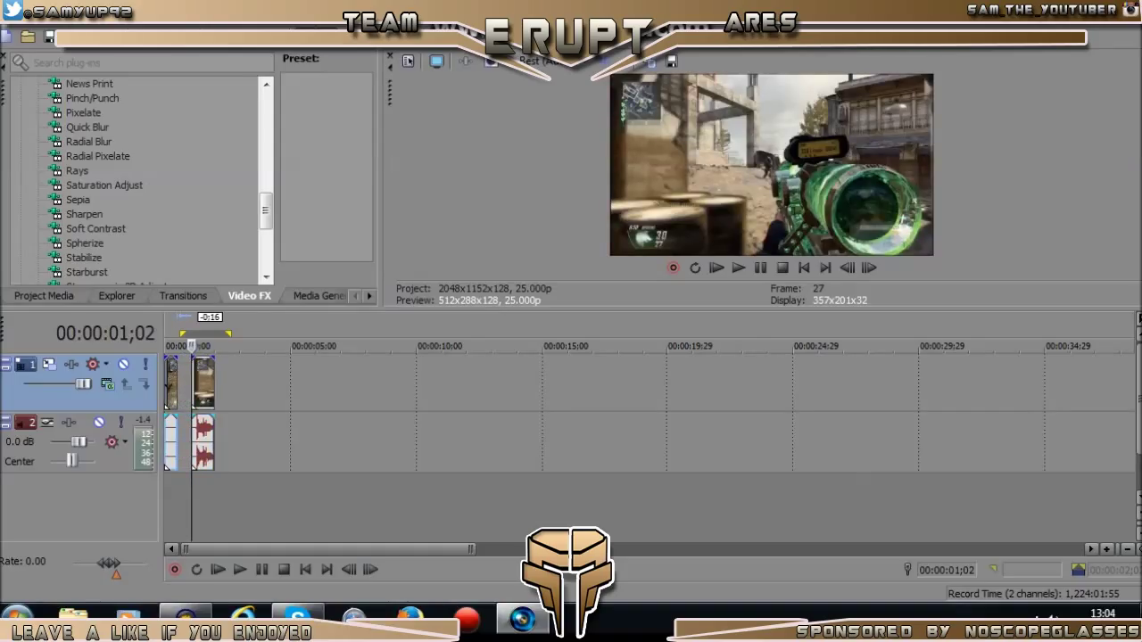
drag(179, 382, 189, 384)
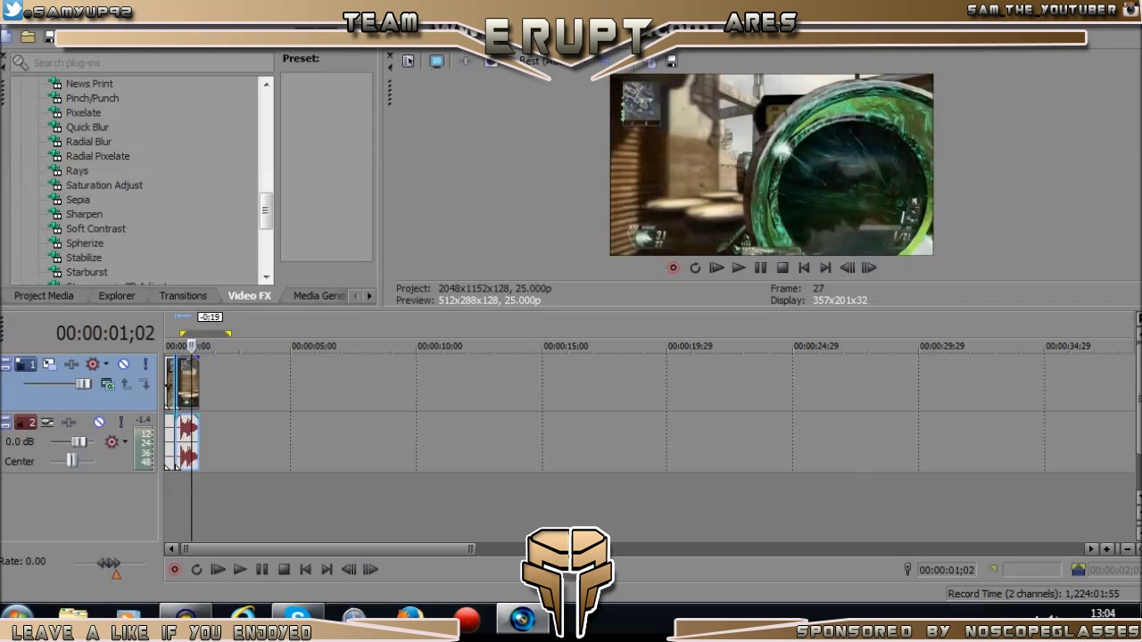
right_click(169, 384)
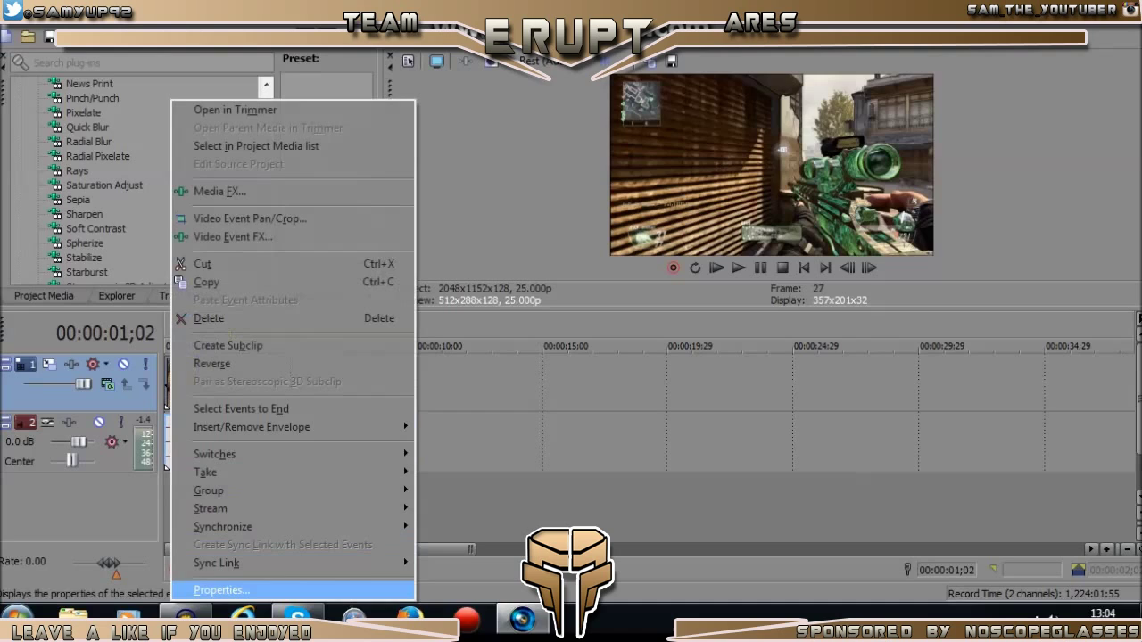
click(219, 590)
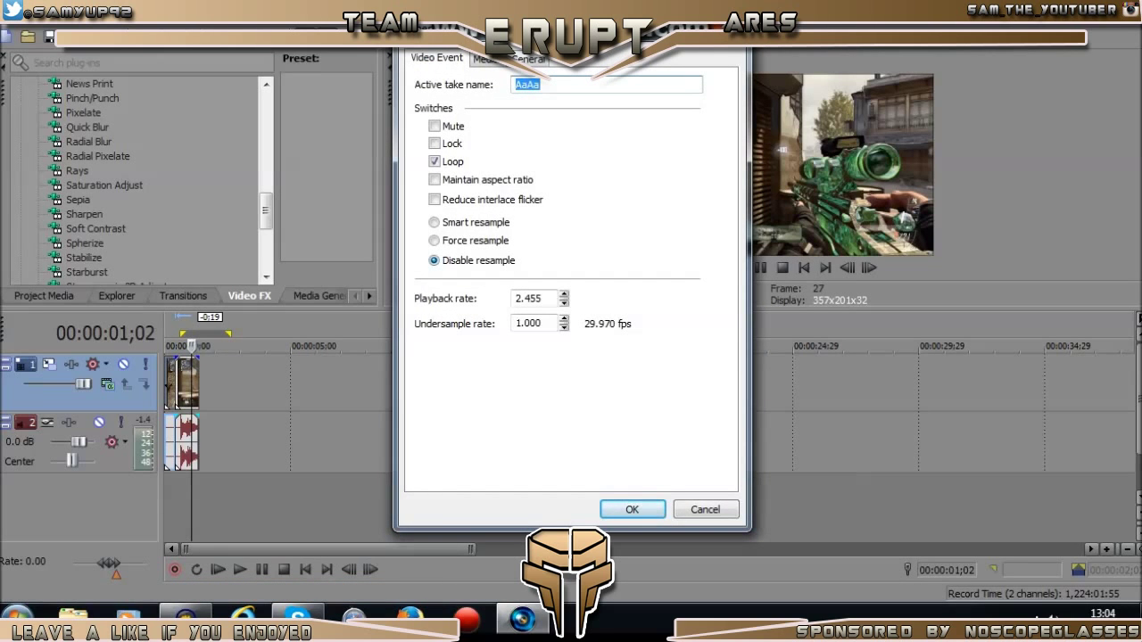
key(Return)
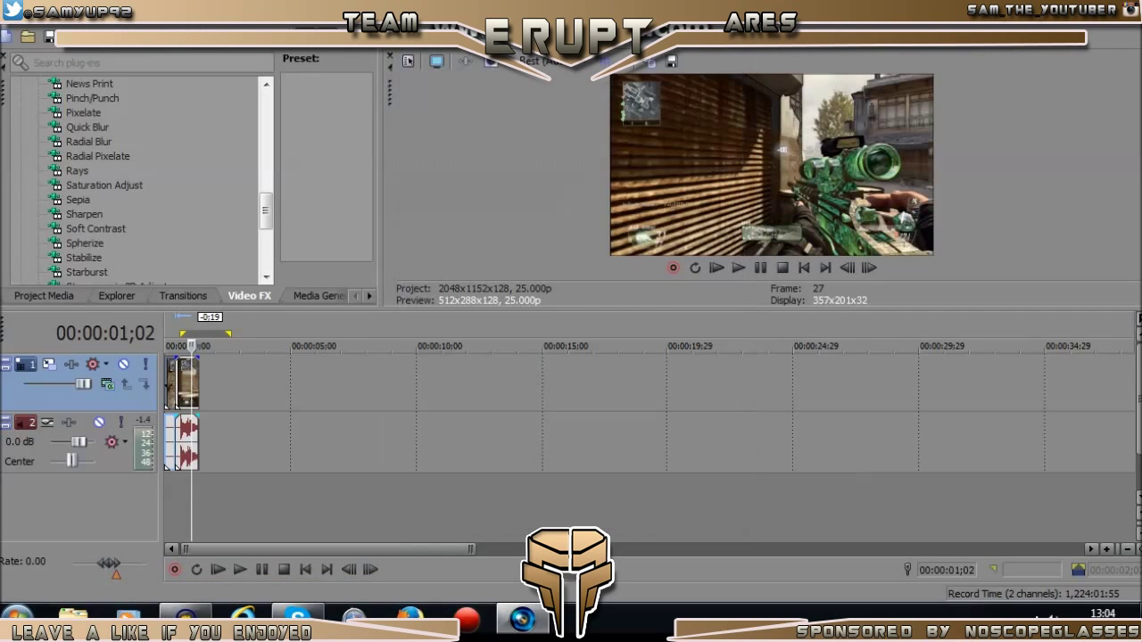
- Play the edit from the start to review the sped-up first segment, pausing in the second segment
key(Home)
key(space)
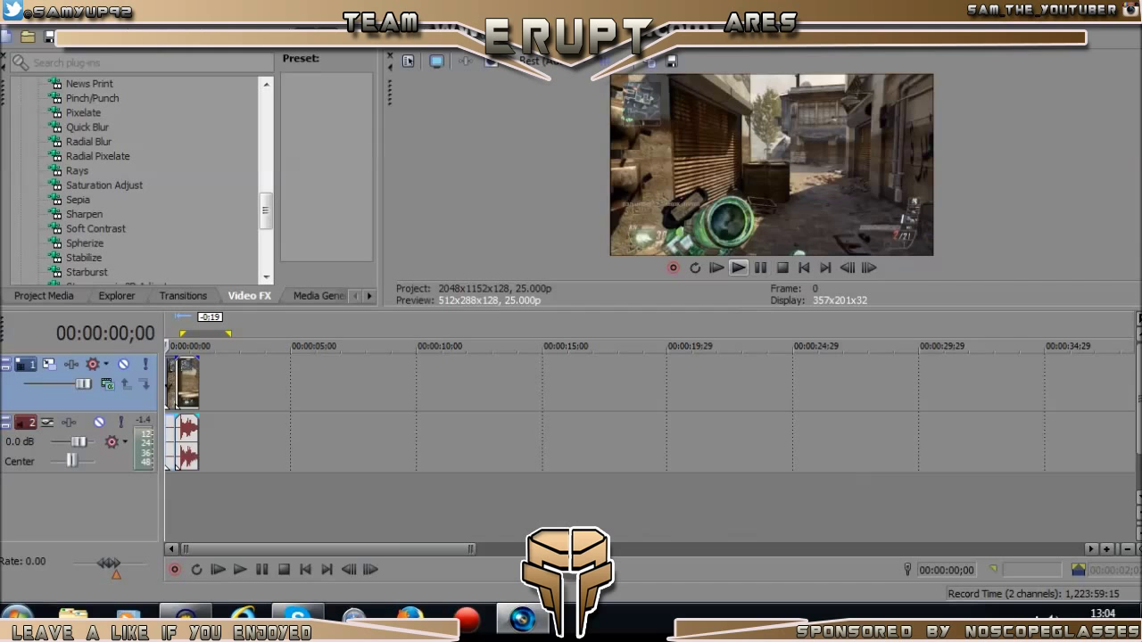
click(760, 267)
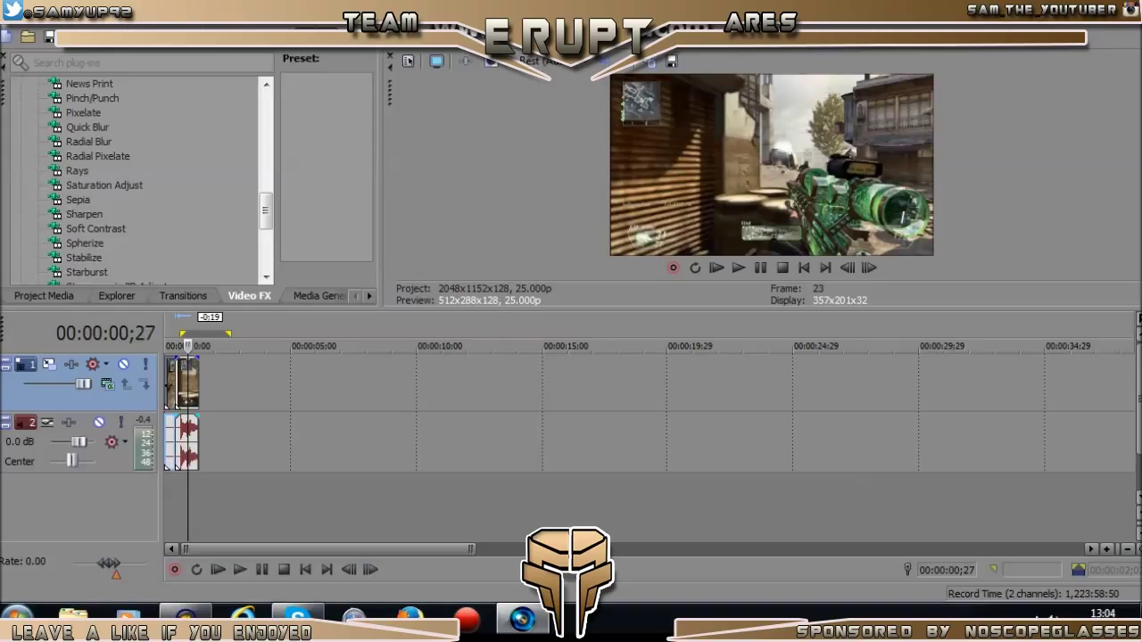
- Time-stretch the end of the second segment by 1:01 to slow it down, and play the edit from the start
drag(198, 384, 225, 383)
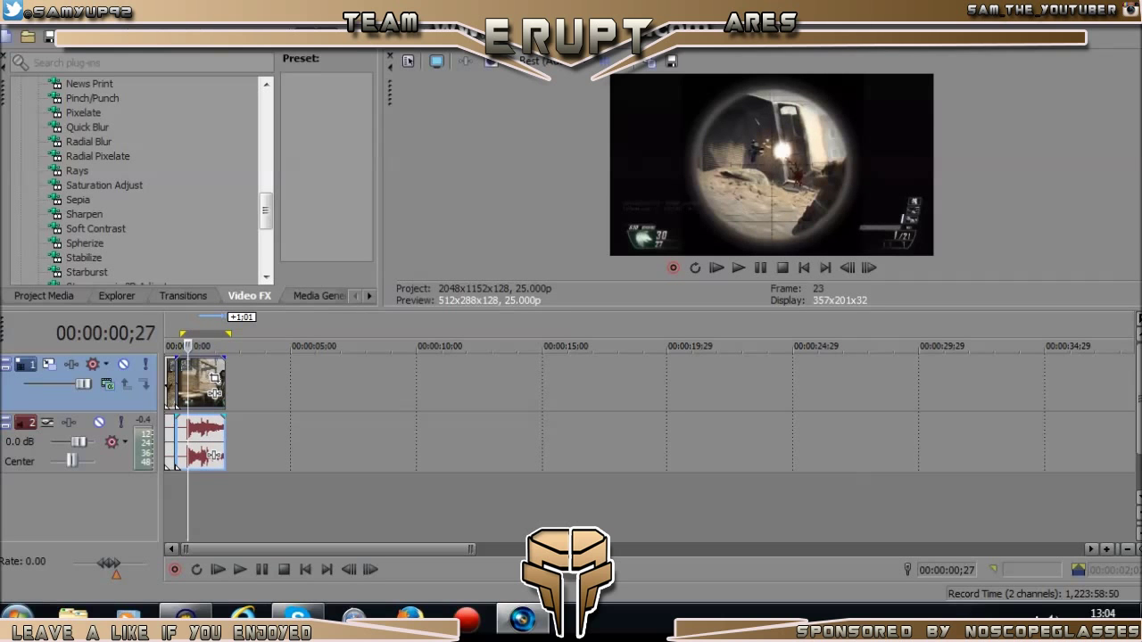
key(ctrl+Home)
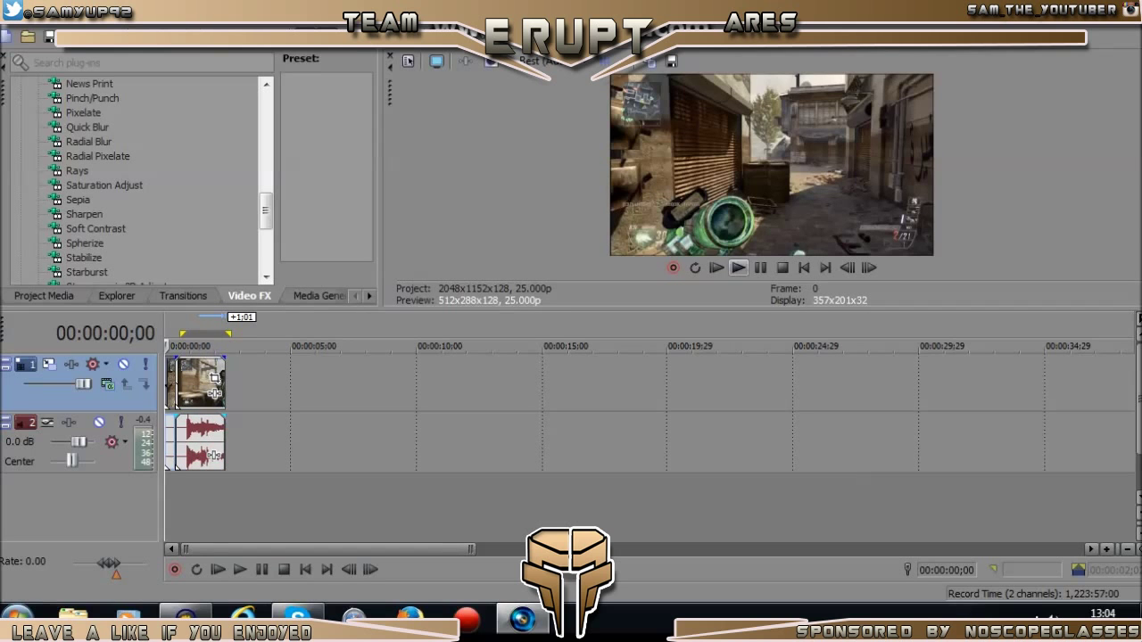
click(739, 267)
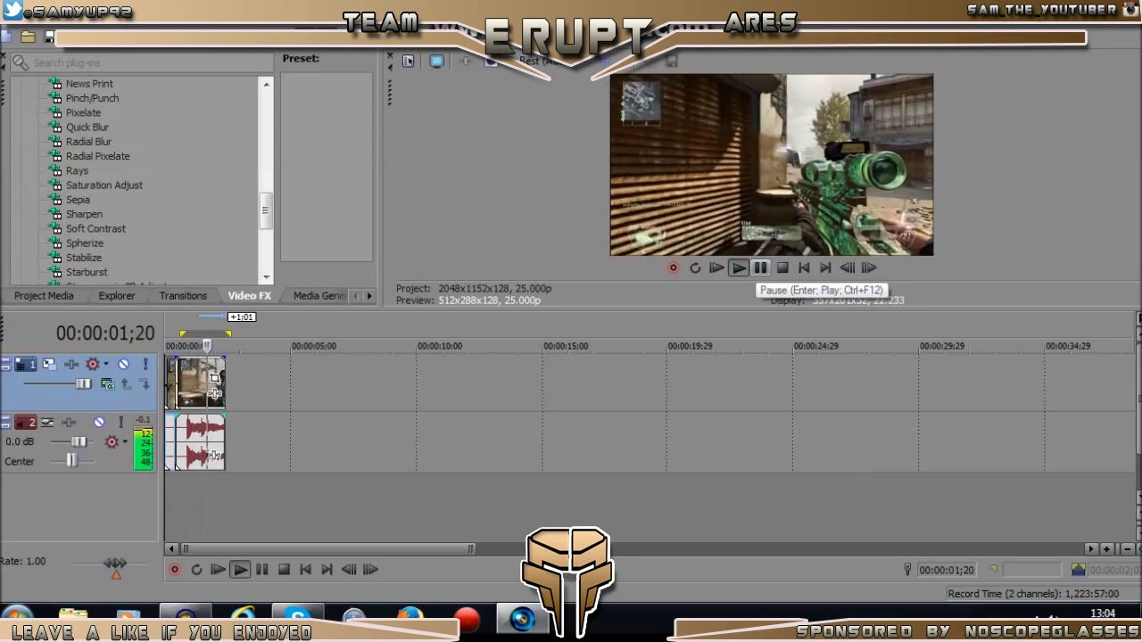
click(761, 268)
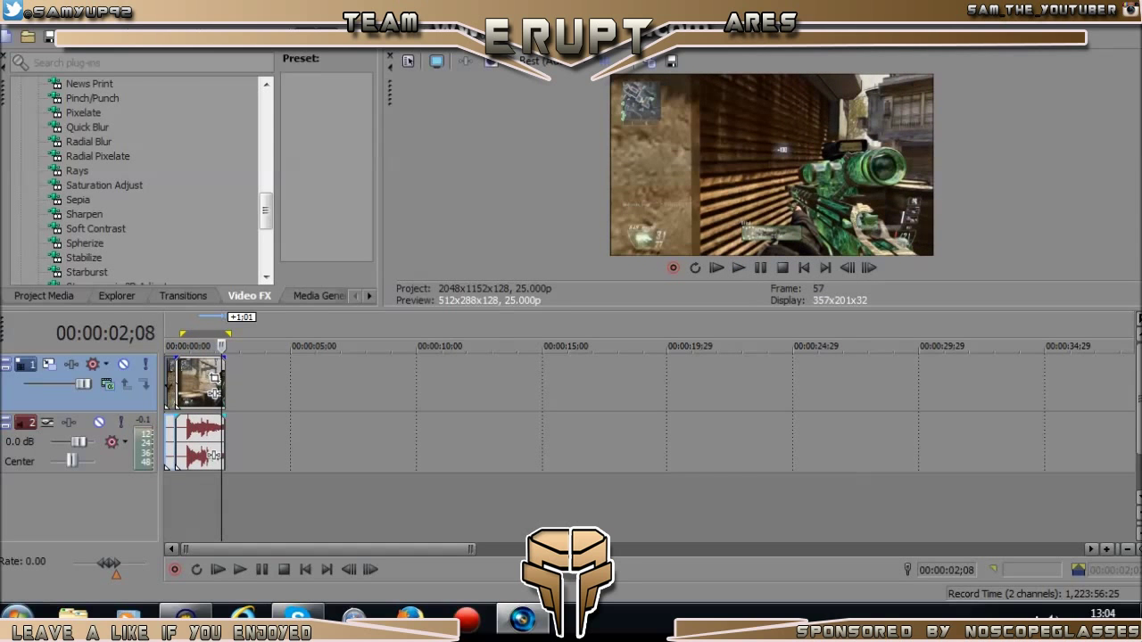
- Time-stretch the second segment by another 1:21 for stronger slow motion, and replay the edit from the start
drag(216, 392, 257, 393)
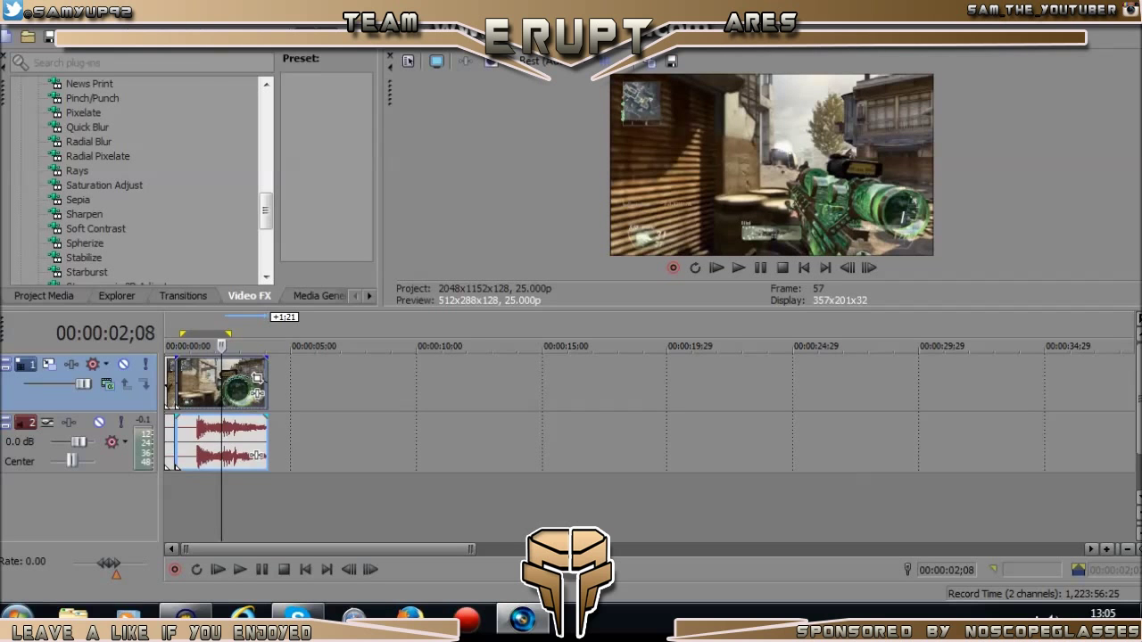
key(Home)
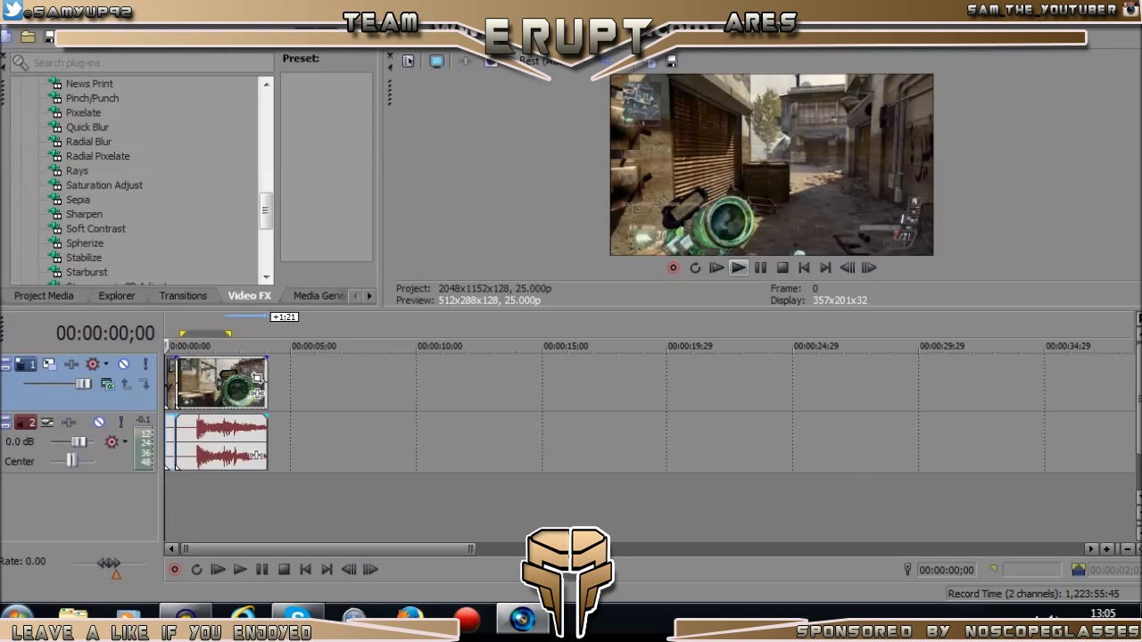
key(space)
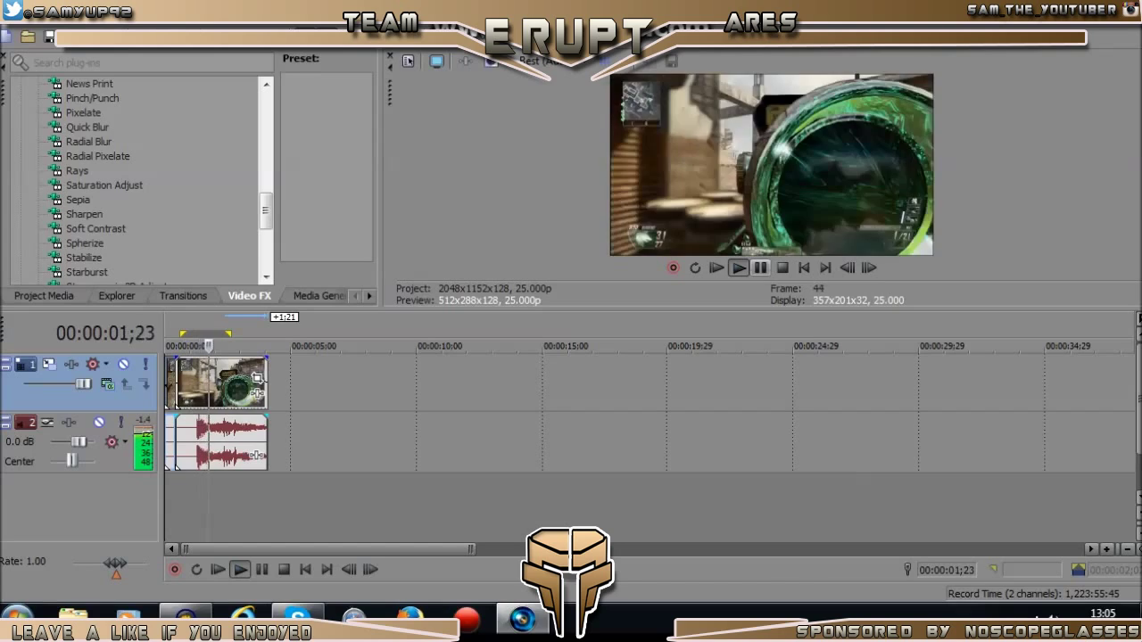
click(759, 268)
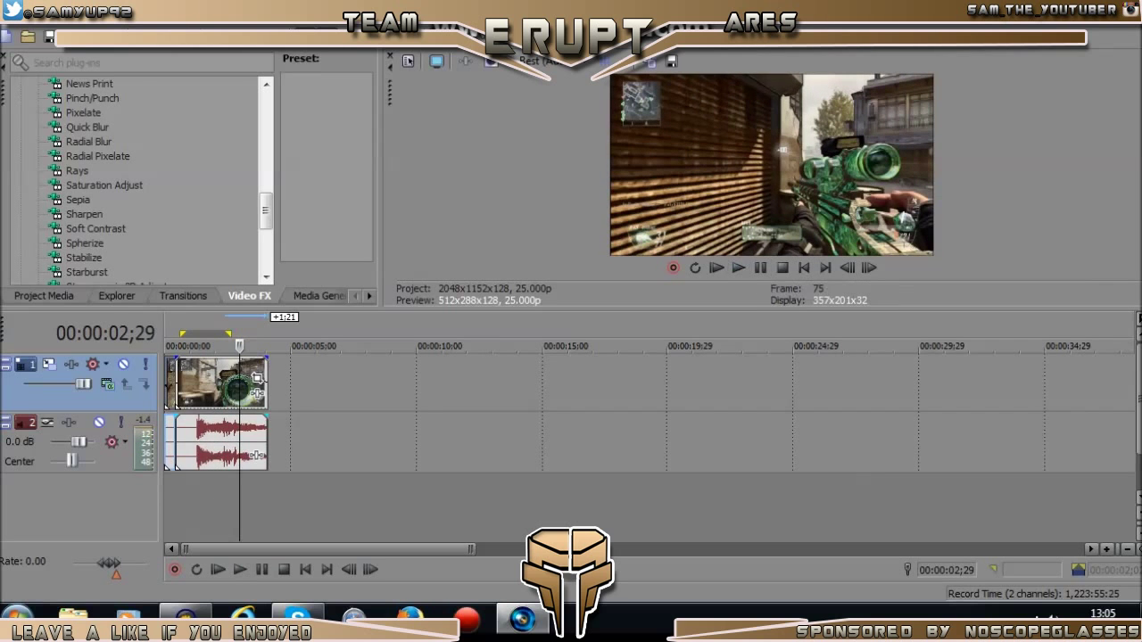
- Step back frame by frame through the second segment to the shot's impact and split the clip at 00:00:01;16
click(225, 384)
click(221, 384)
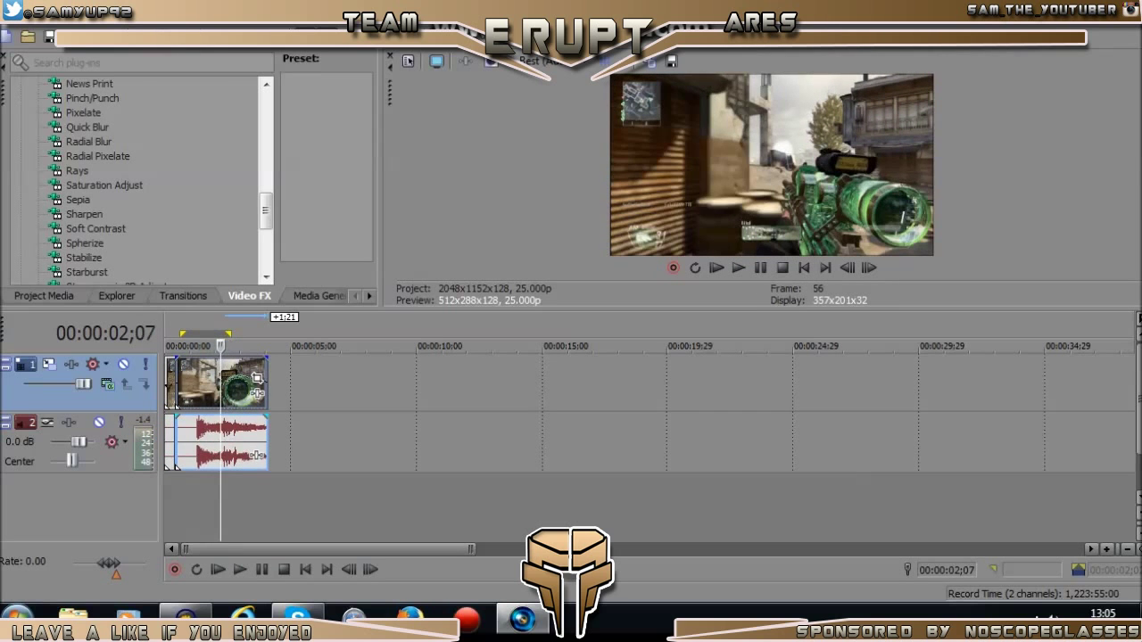
click(848, 268)
click(848, 267)
click(848, 268)
click(848, 268)
click(848, 268)
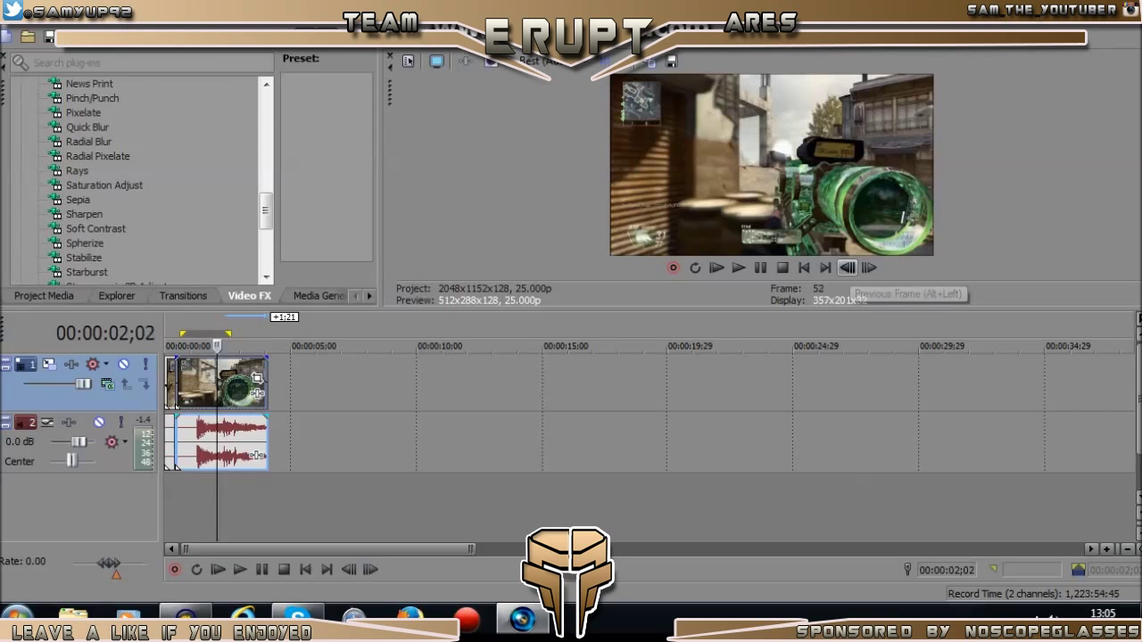
click(848, 267)
click(848, 267)
click(848, 268)
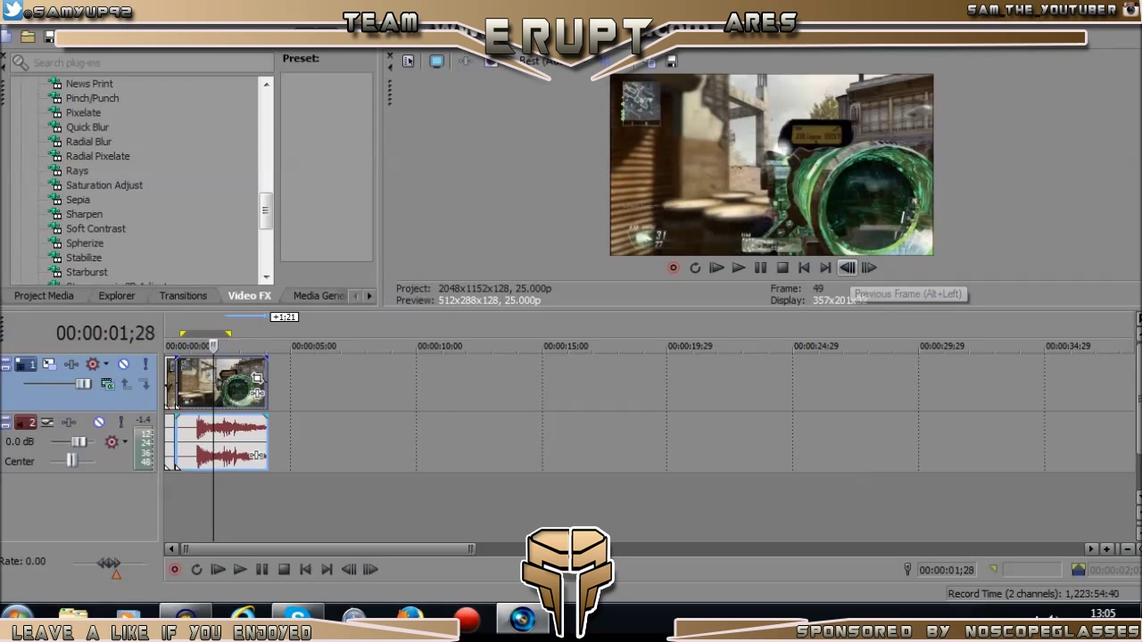
click(848, 268)
click(848, 268)
click(848, 267)
click(848, 267)
click(847, 268)
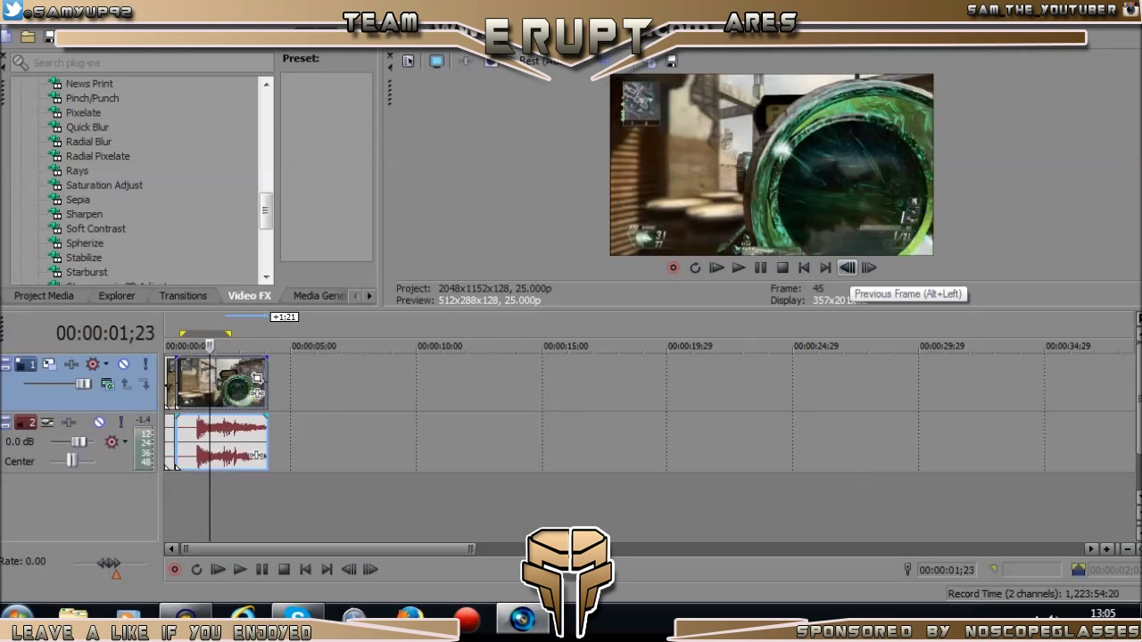
click(848, 268)
click(848, 268)
click(848, 268)
click(848, 268)
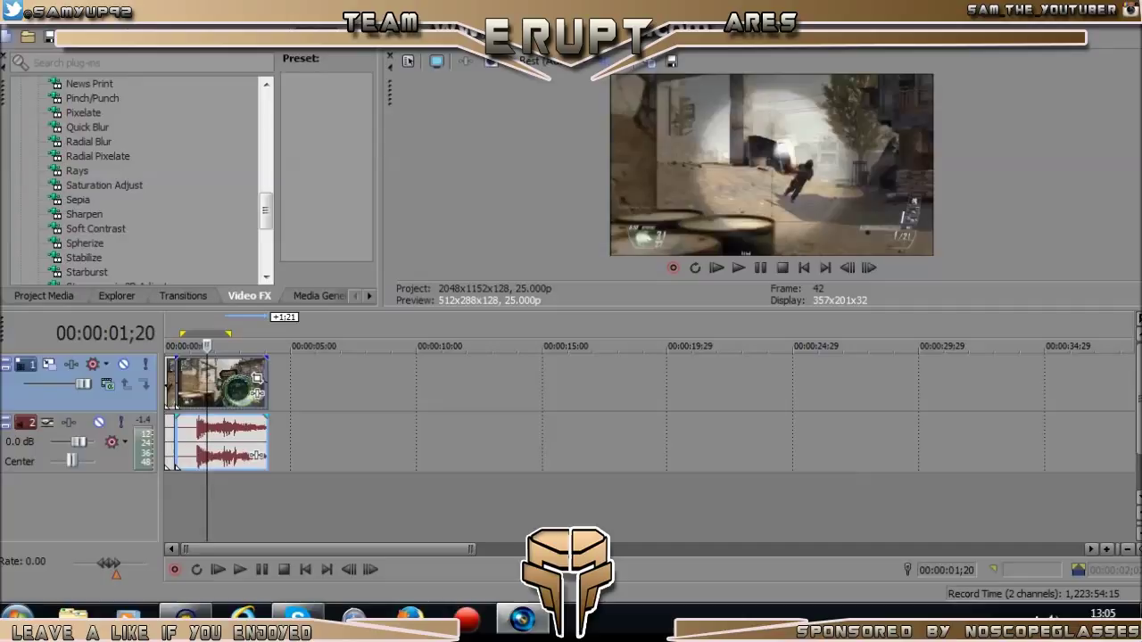
click(847, 268)
click(847, 267)
click(847, 268)
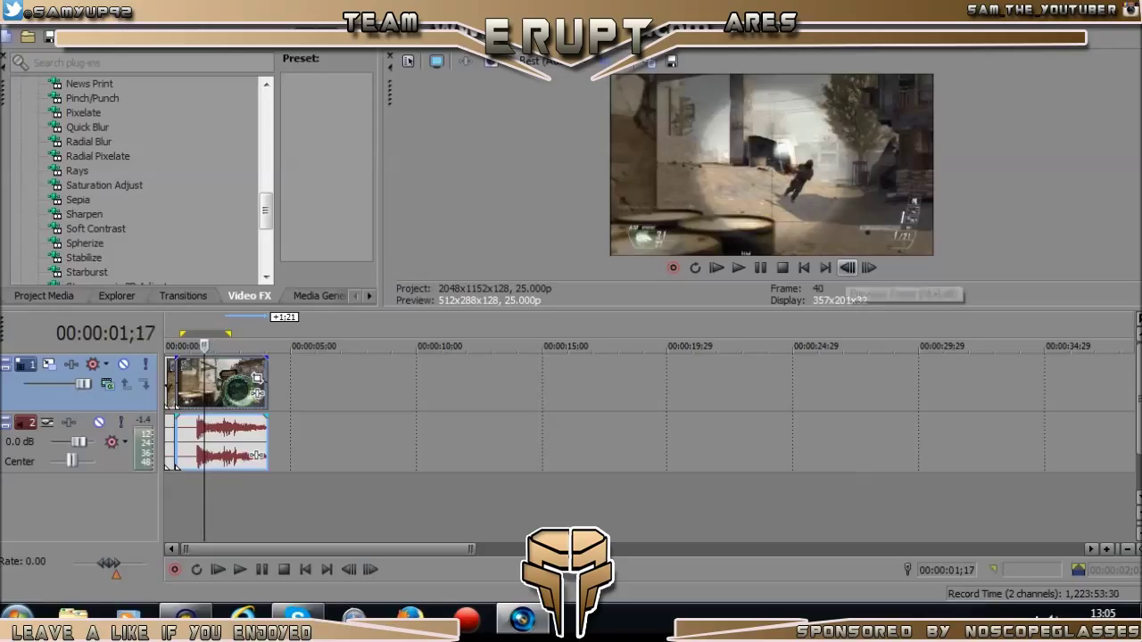
click(847, 267)
click(847, 268)
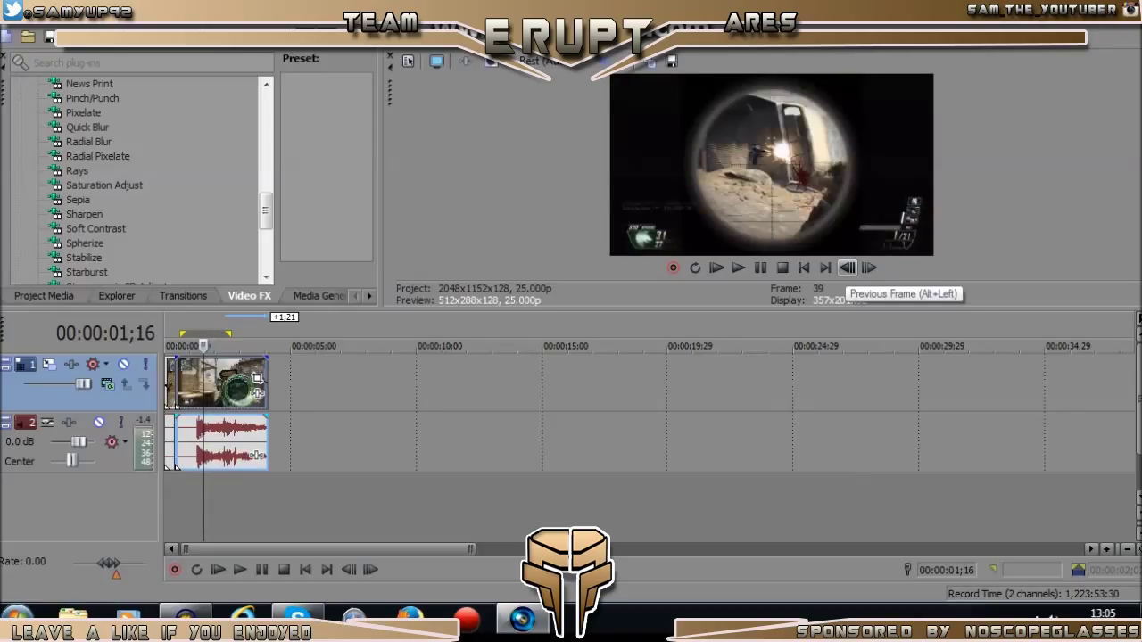
key(s)
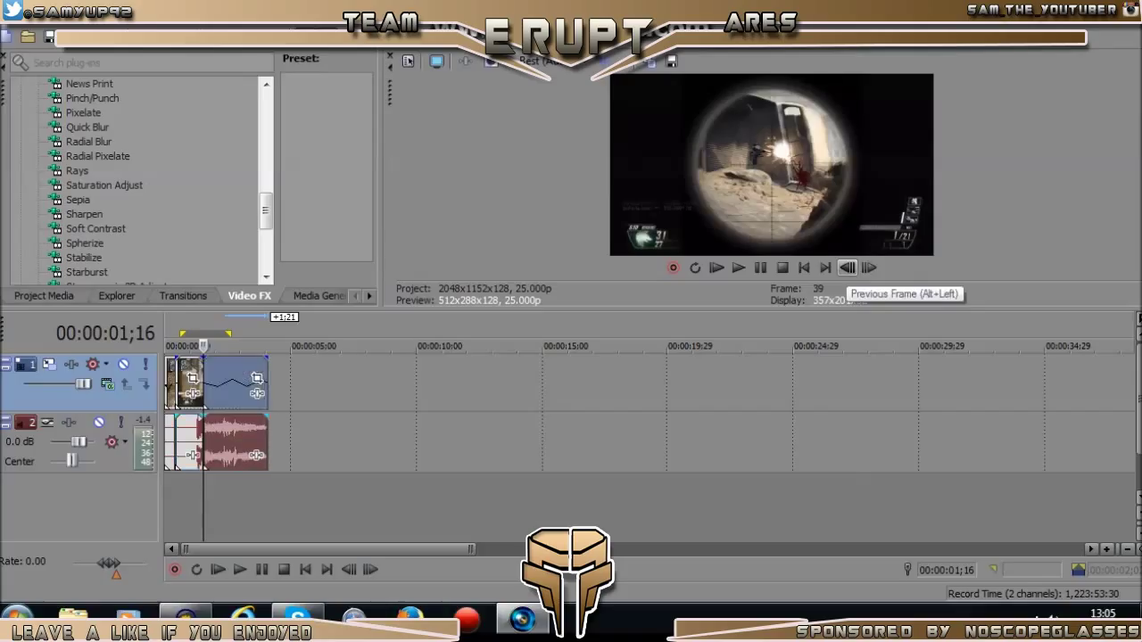
- Split the clip again a few frames on, at 00:00:01;20, and shift the remaining segment forward by 1:19 to isolate the short piece
click(869, 267)
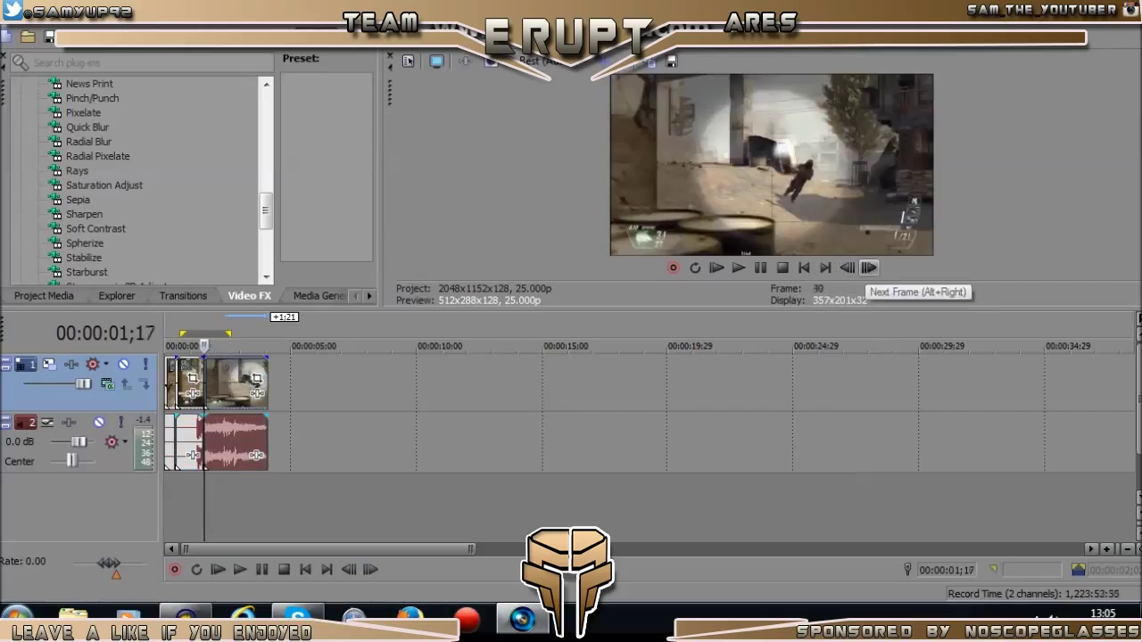
click(869, 268)
click(868, 268)
click(868, 268)
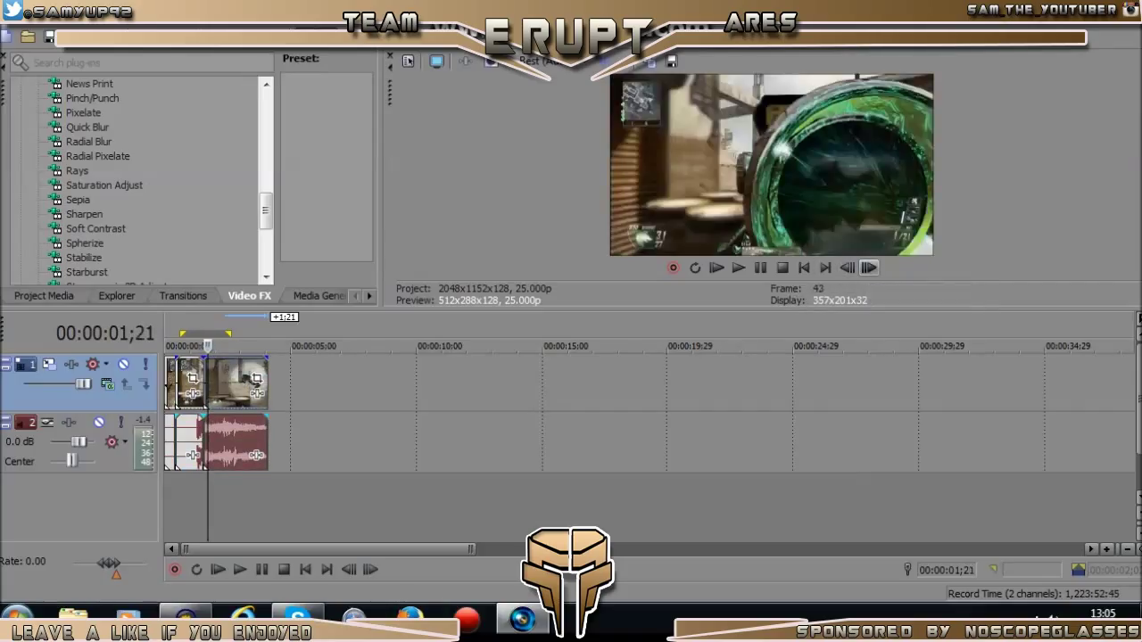
click(847, 267)
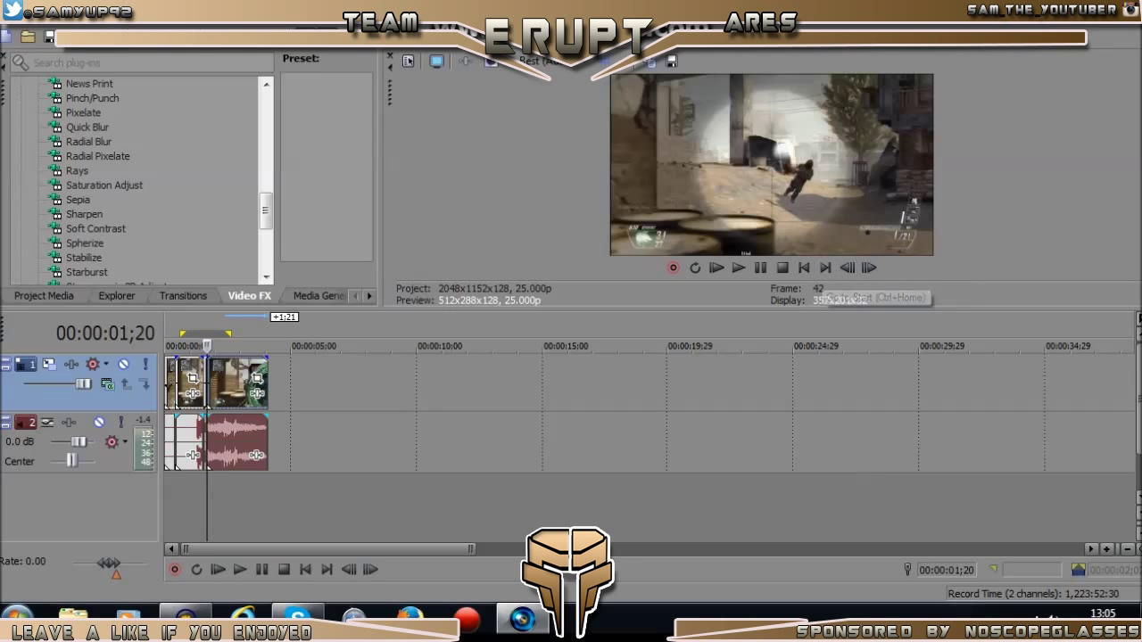
drag(234, 385, 275, 385)
scroll(649, 411, up, 6)
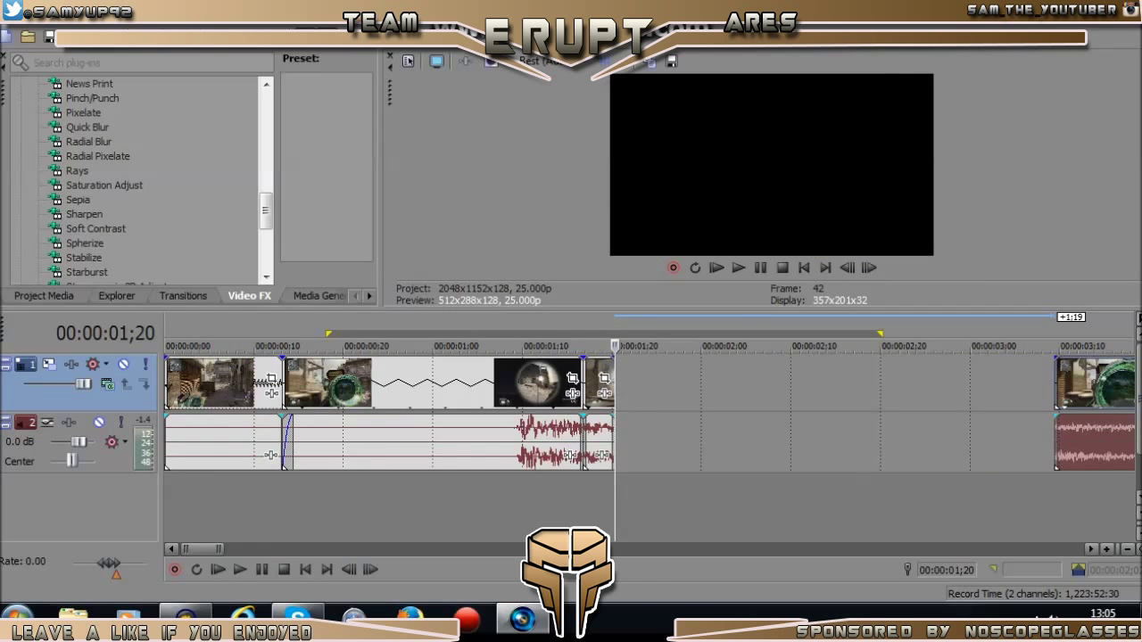
- Apply the Spherize effect to the short isolated segment and set its amount to 0.516
click(594, 386)
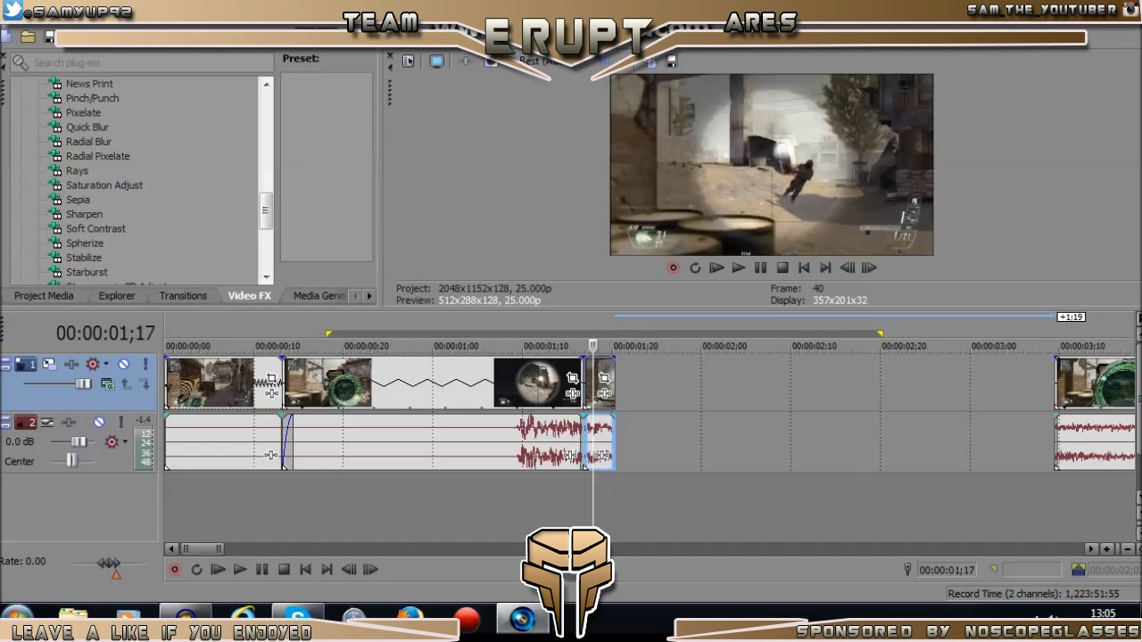
drag(266, 212, 266, 182)
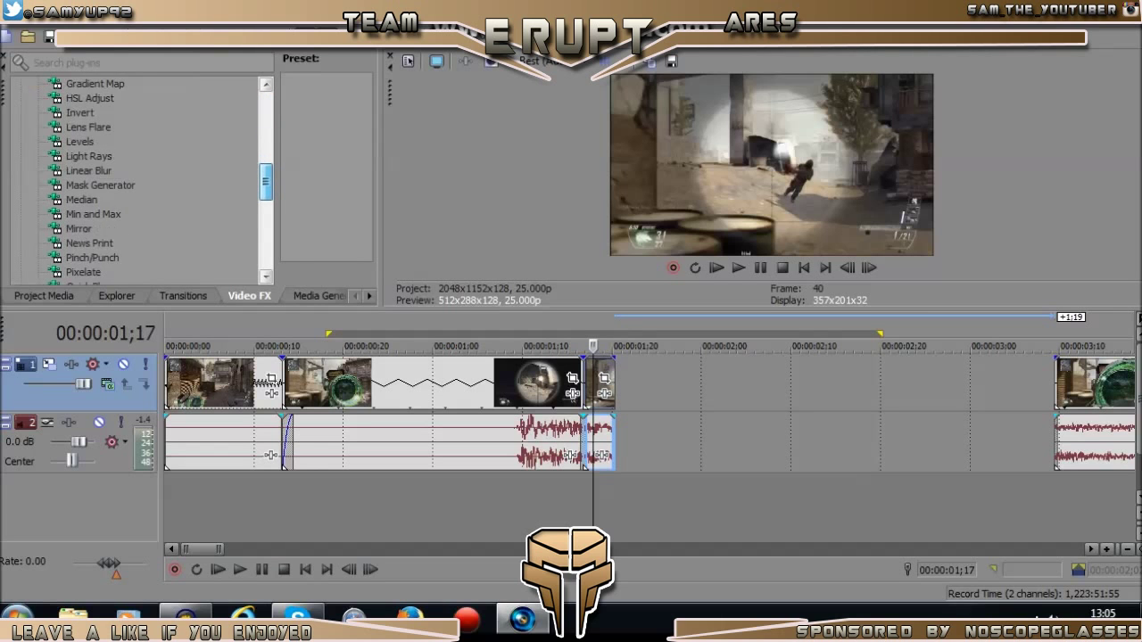
scroll(143, 179, down, 5)
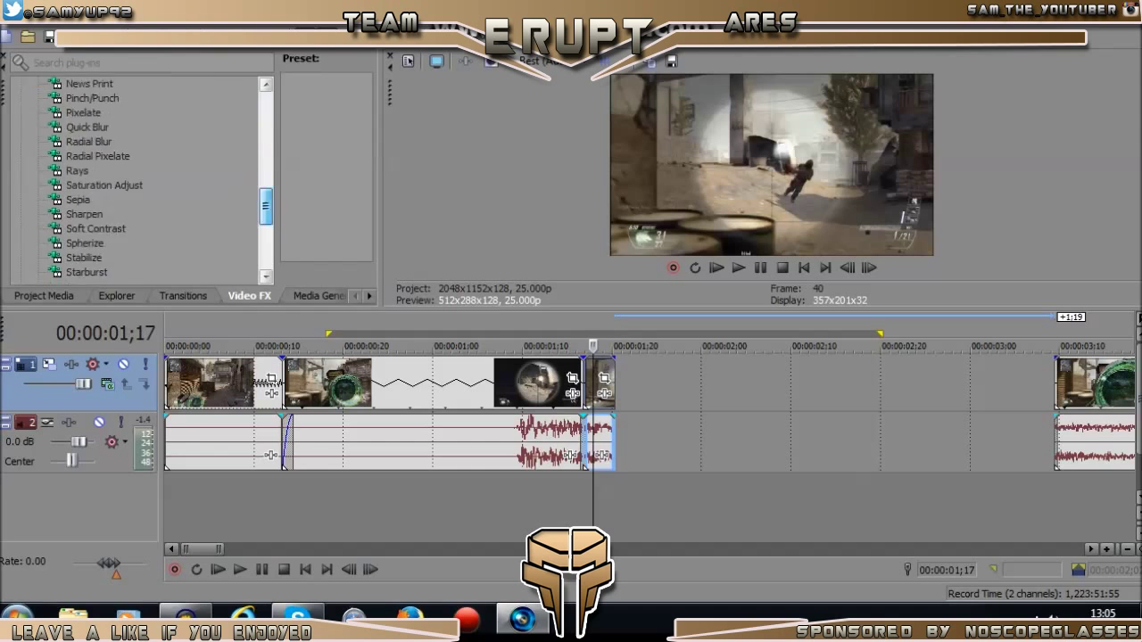
scroll(142, 178, up, 4)
scroll(143, 178, down, 5)
scroll(143, 178, up, 1)
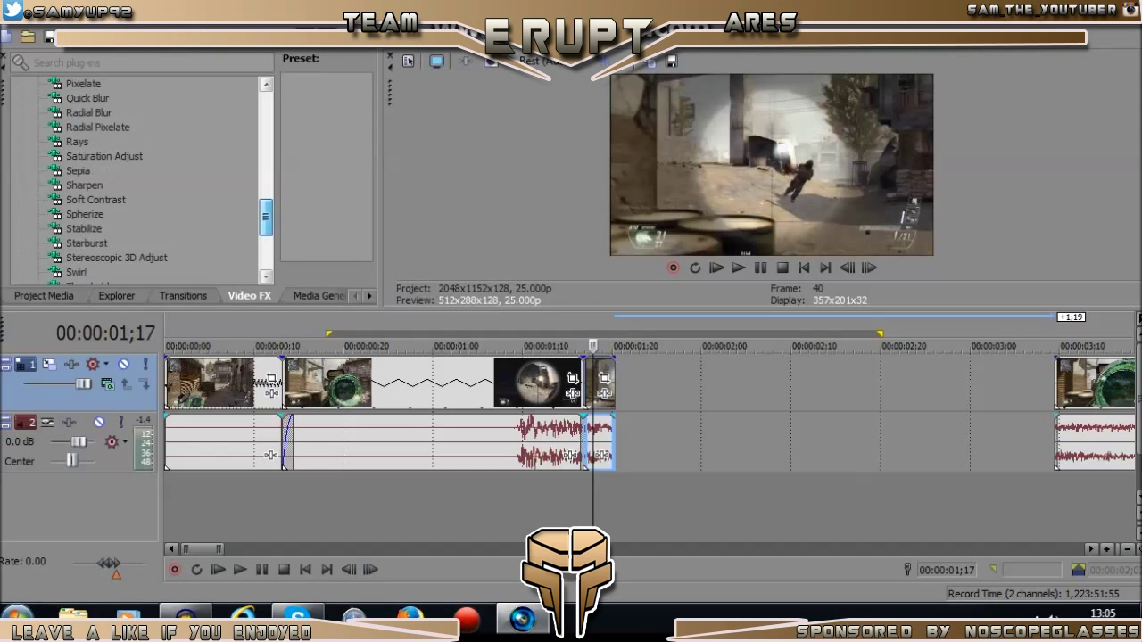
scroll(143, 178, down, 9)
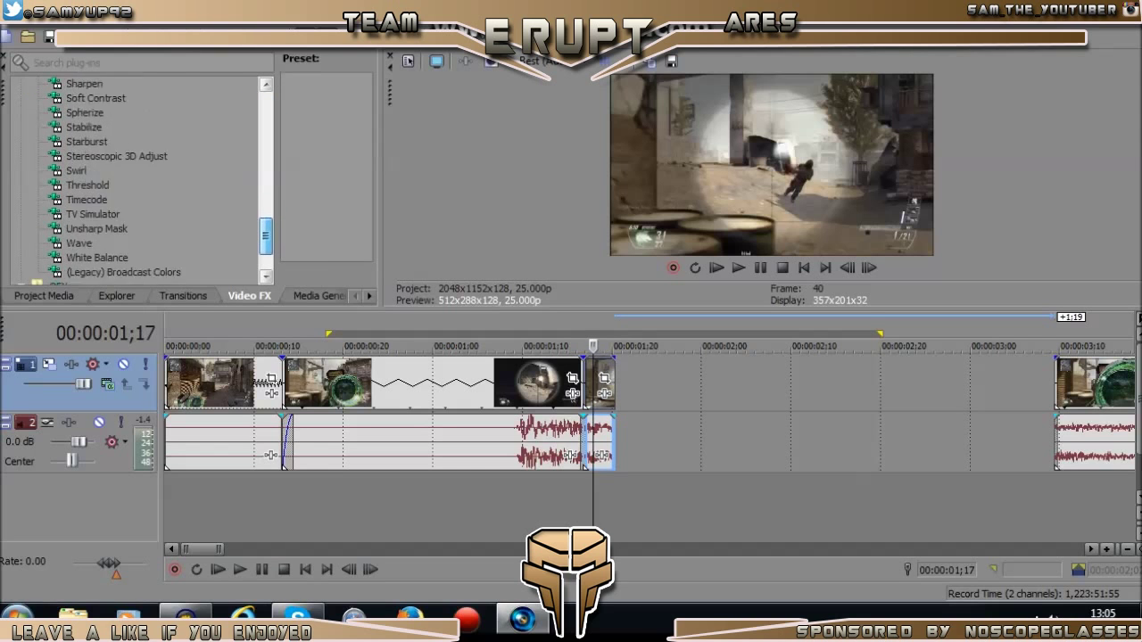
scroll(142, 178, up, 2)
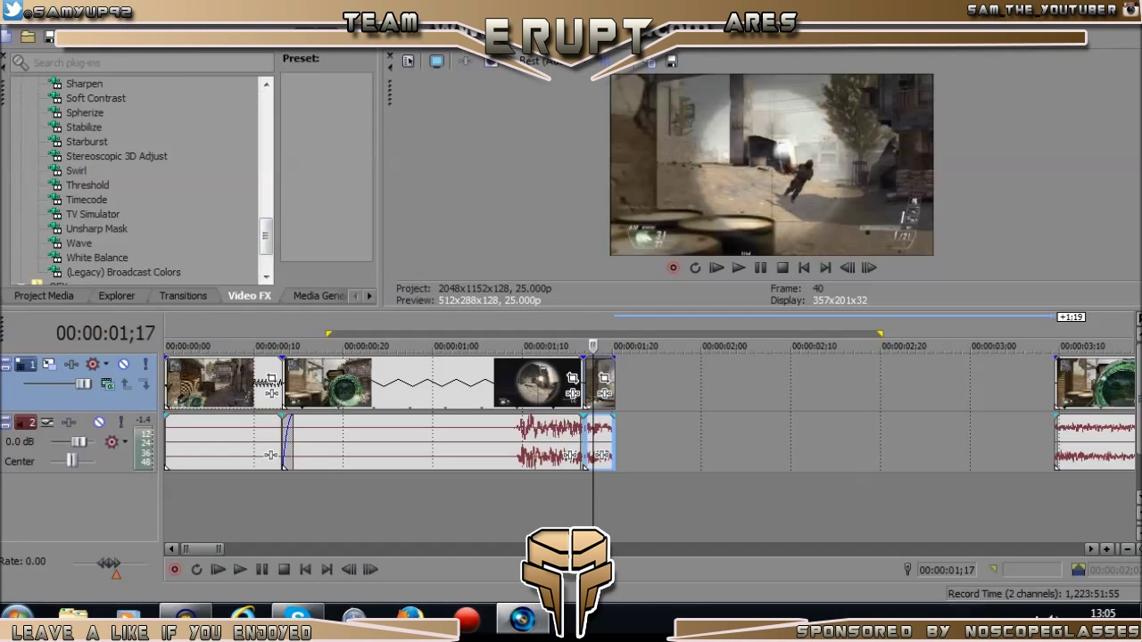
drag(85, 114, 598, 384)
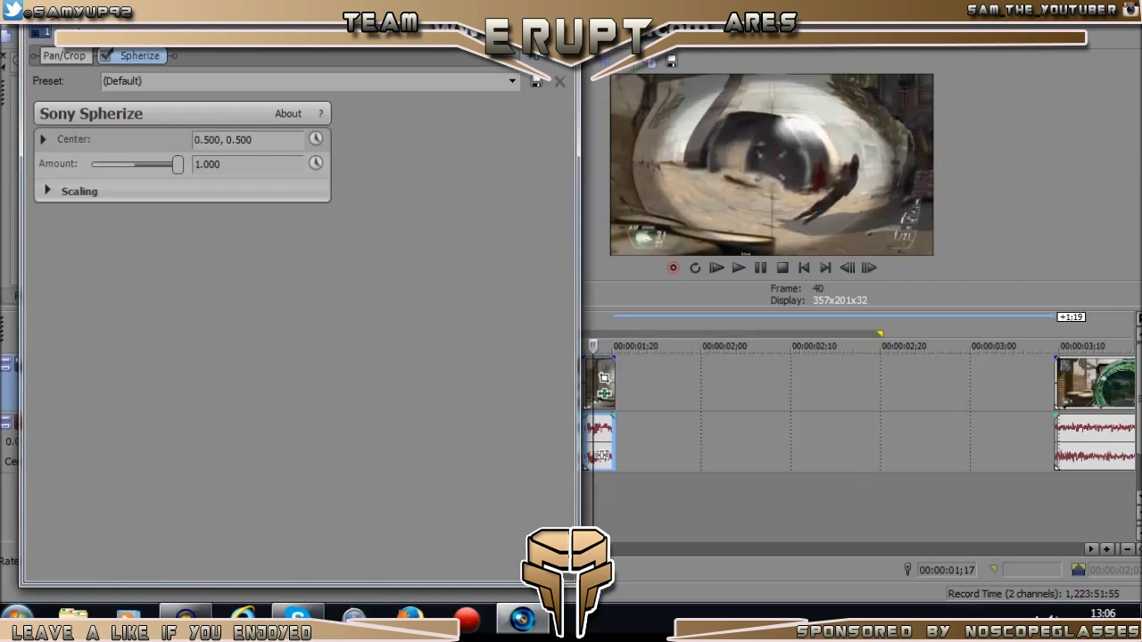
drag(178, 164, 157, 164)
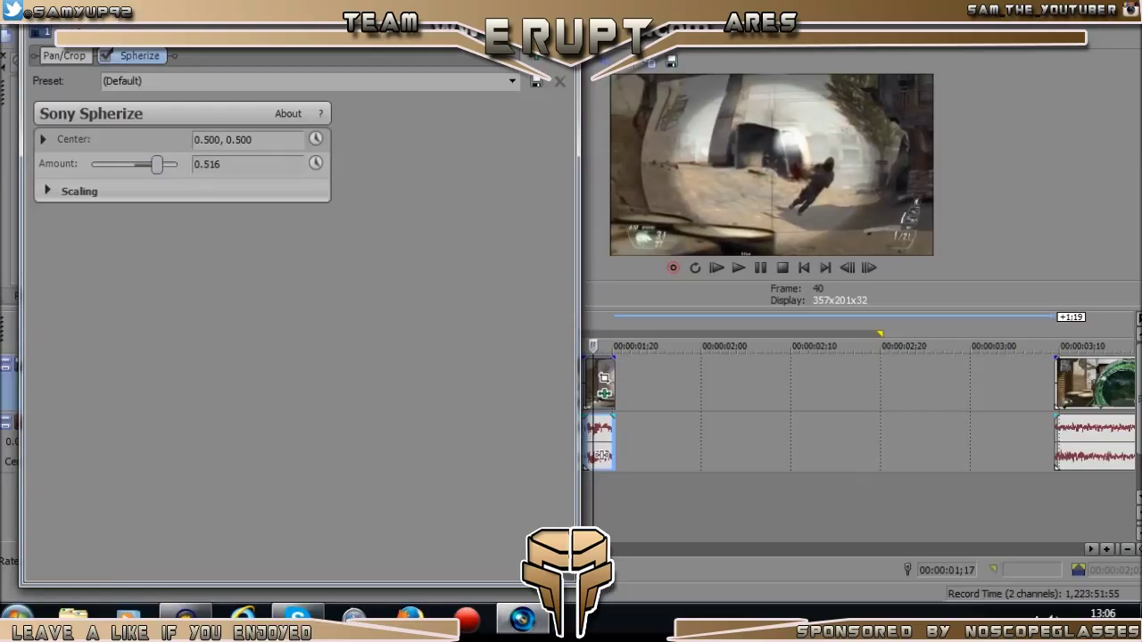
click(565, 18)
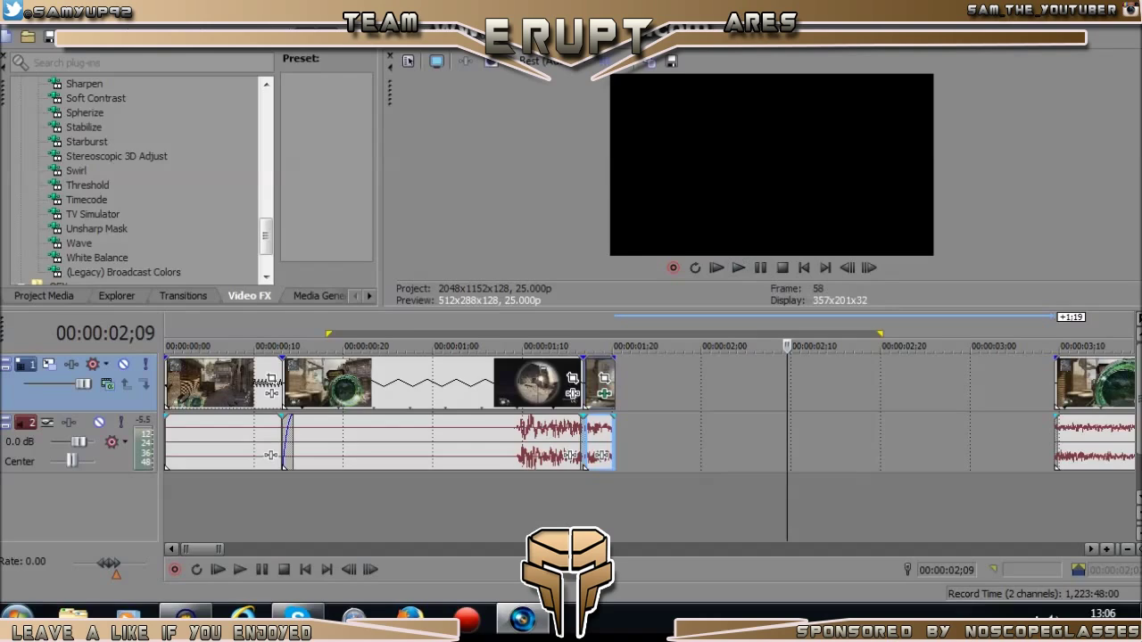
- Play through the second segment into the short segment to preview the Spherize effect
click(573, 369)
click(738, 268)
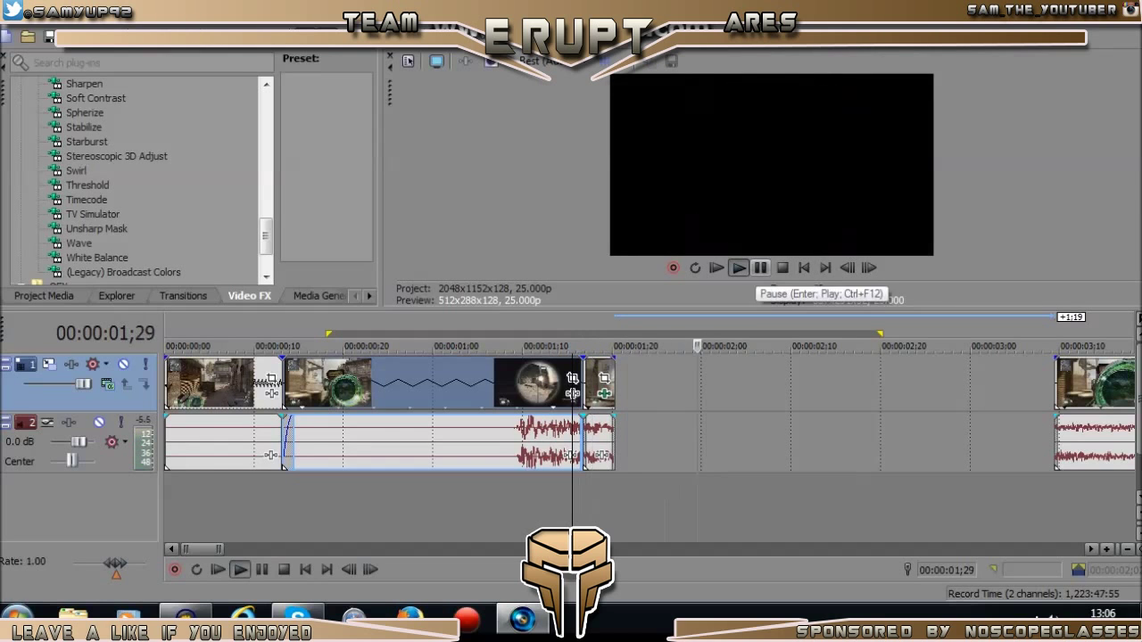
click(759, 267)
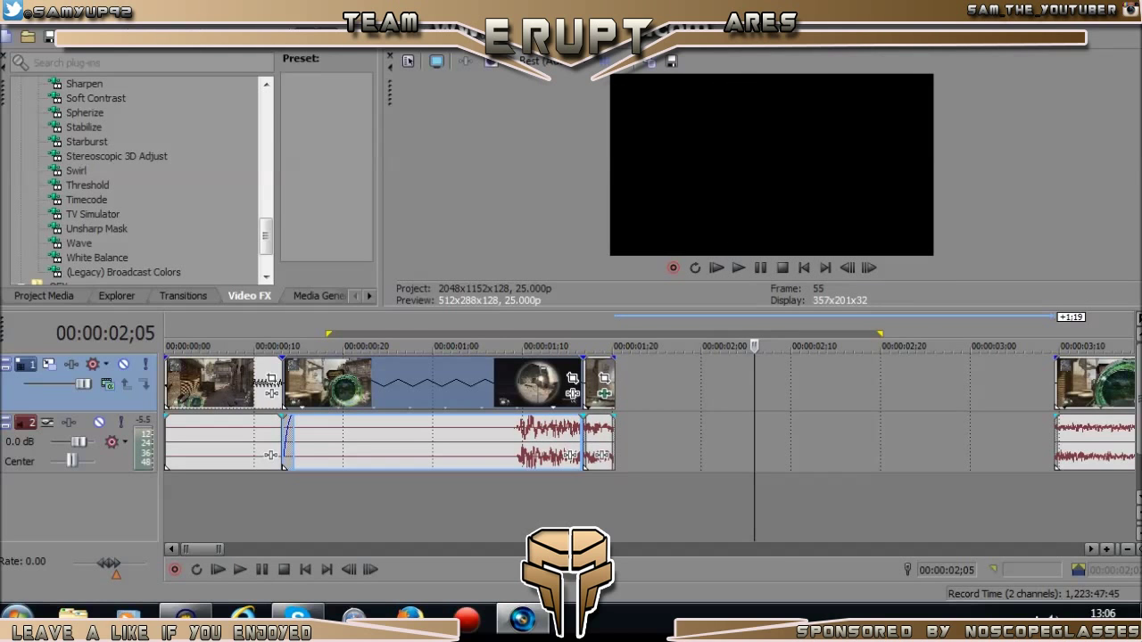
click(592, 393)
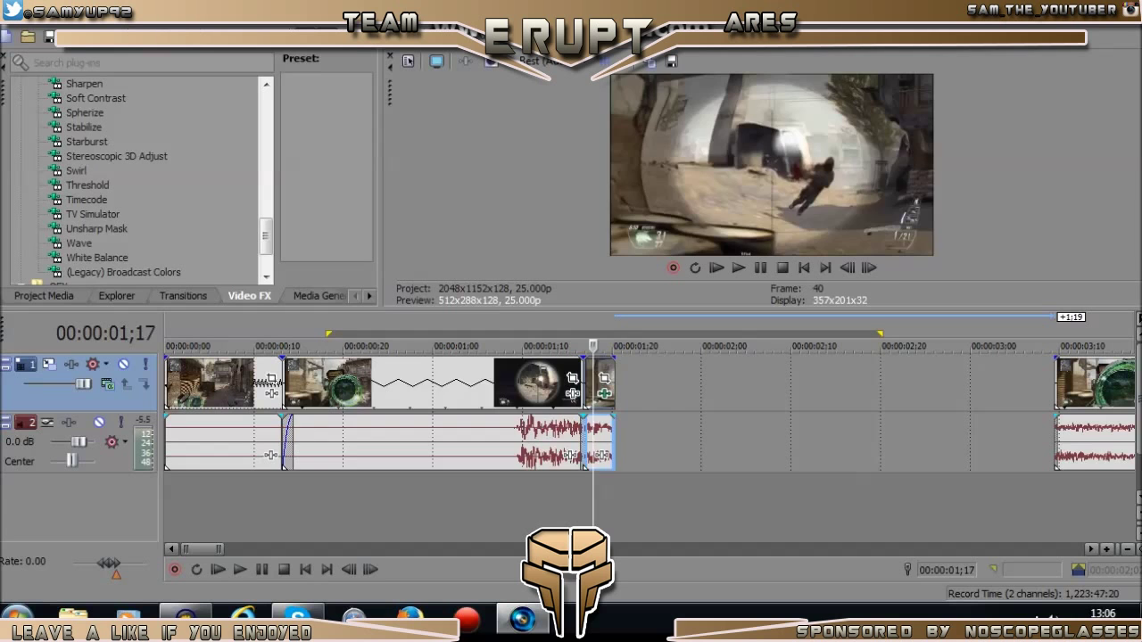
click(358, 383)
click(739, 268)
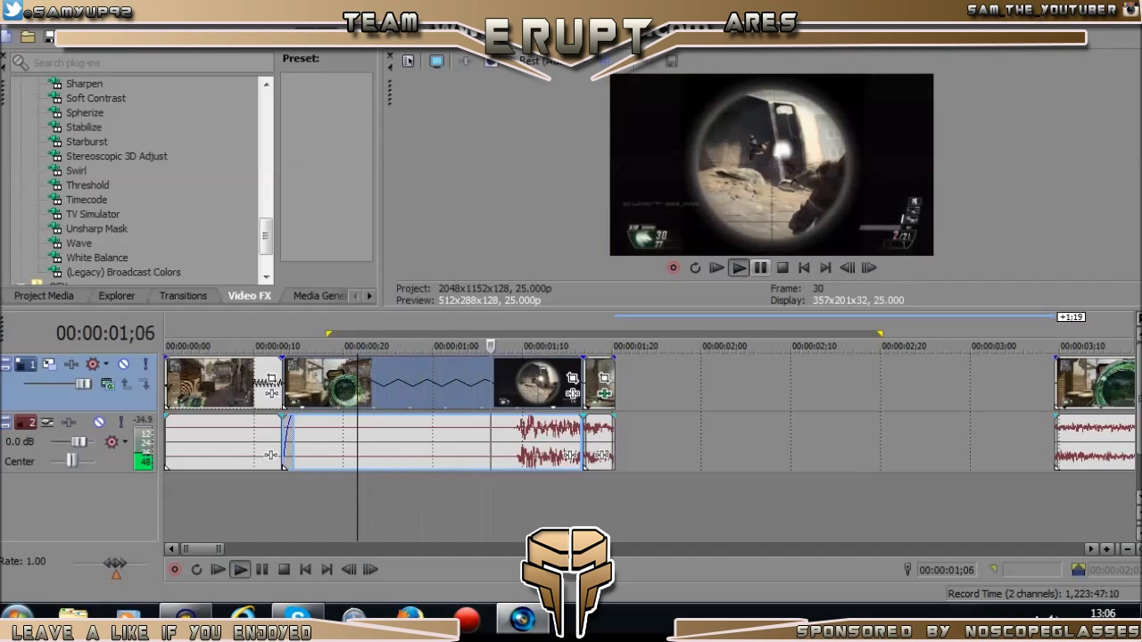
click(760, 267)
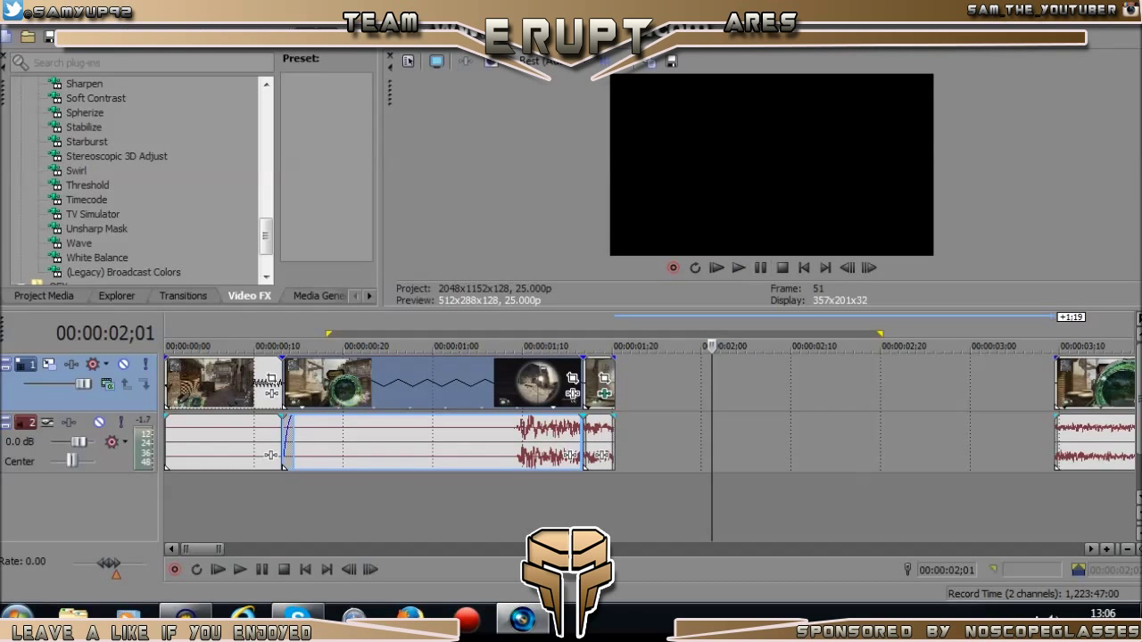
- Move the last segment back by 1:19 against the short segment and play across the join
drag(1099, 384, 659, 384)
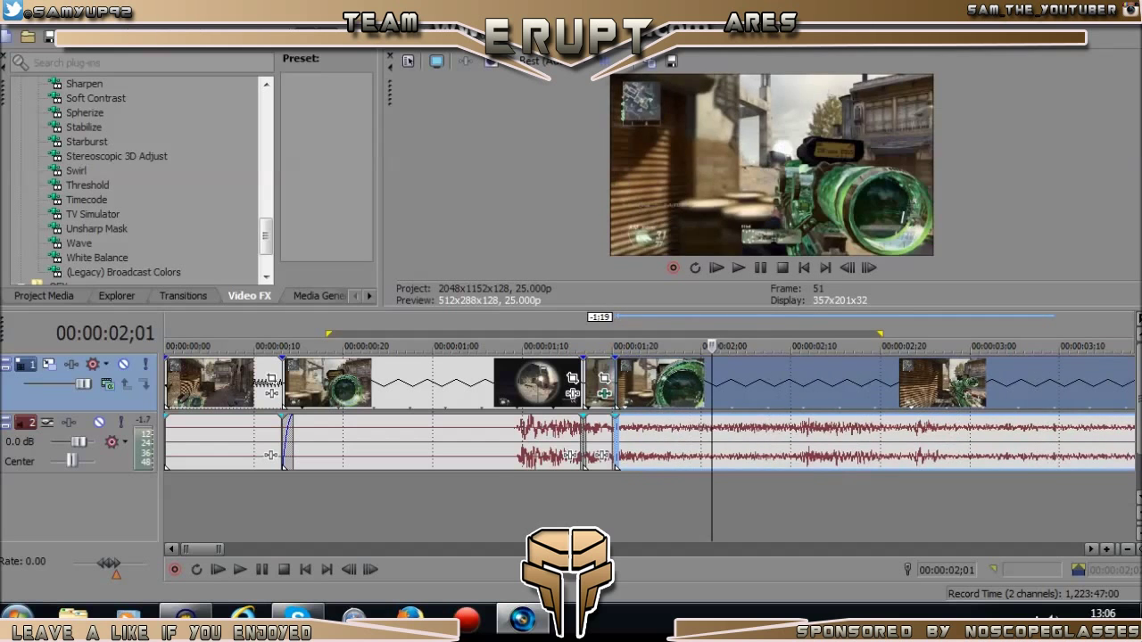
click(497, 384)
click(739, 267)
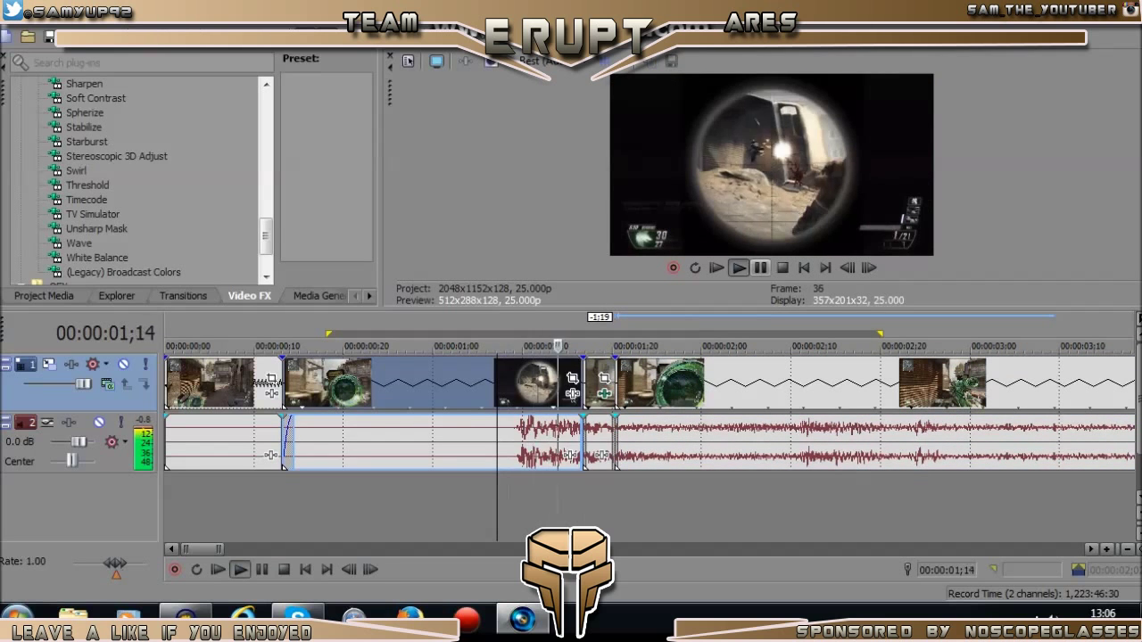
click(760, 268)
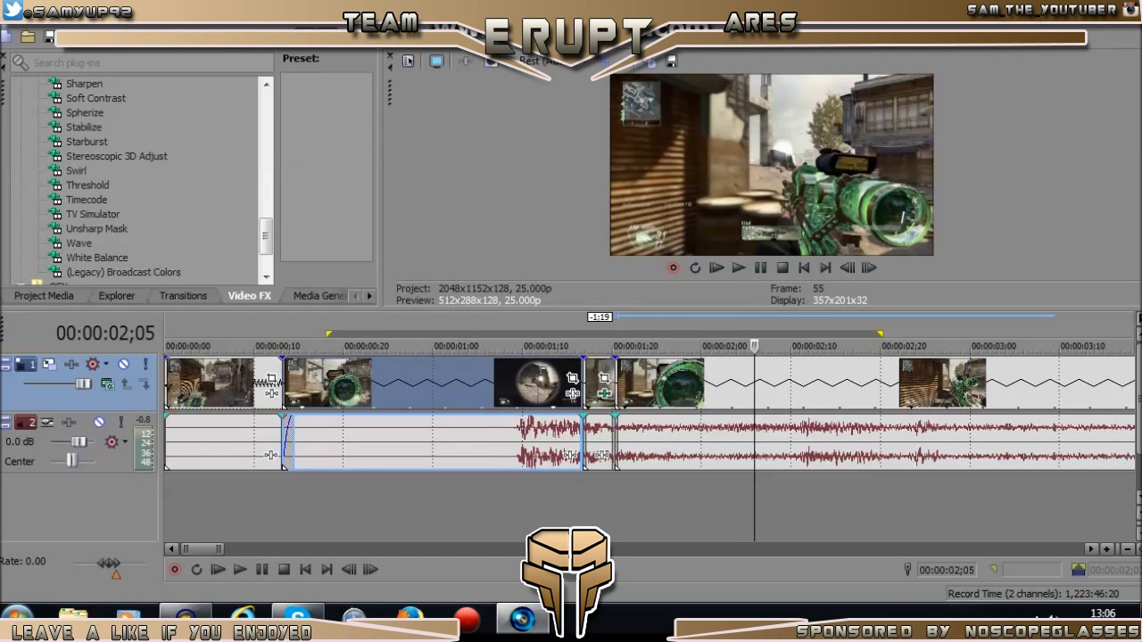
- Add the Color Curves effect with the (Default) preset to the short spherized segment
click(594, 384)
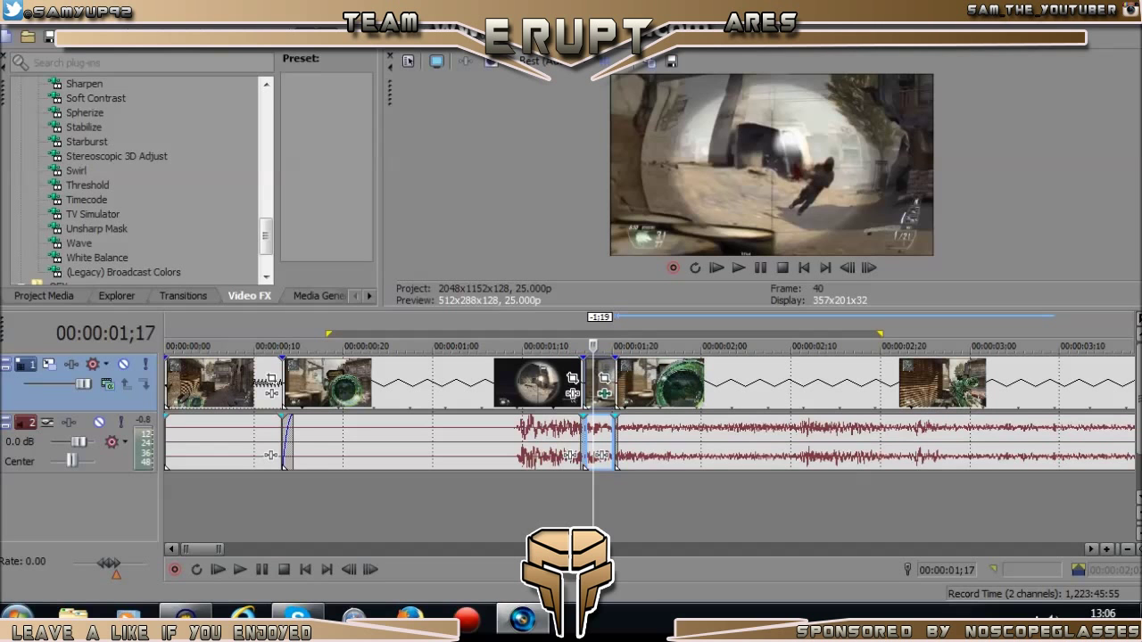
drag(266, 236, 265, 120)
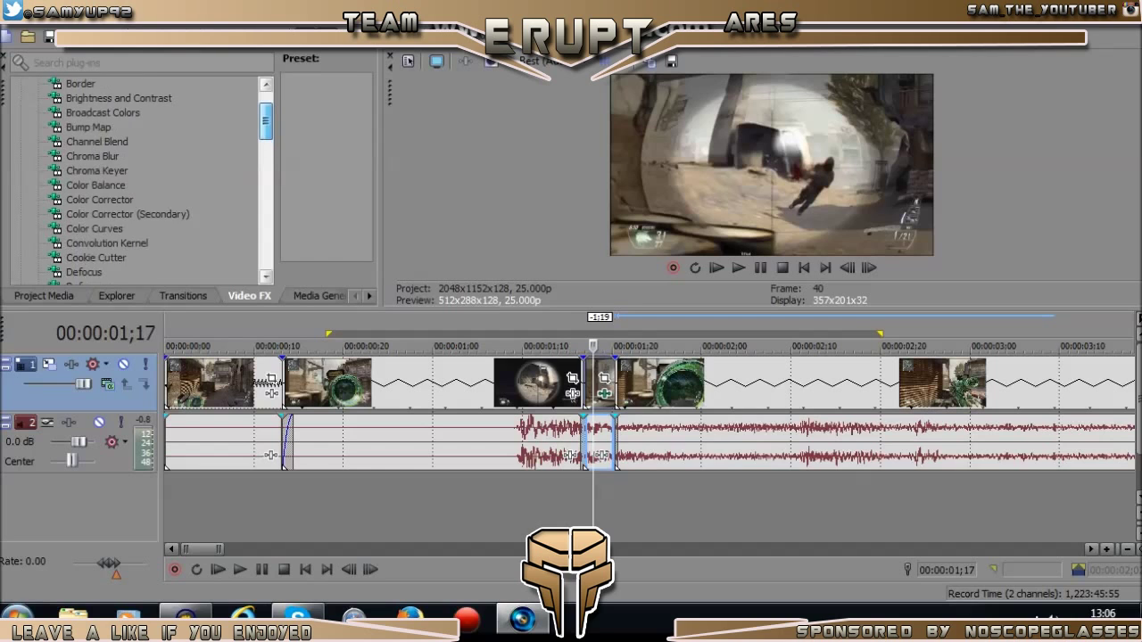
click(94, 229)
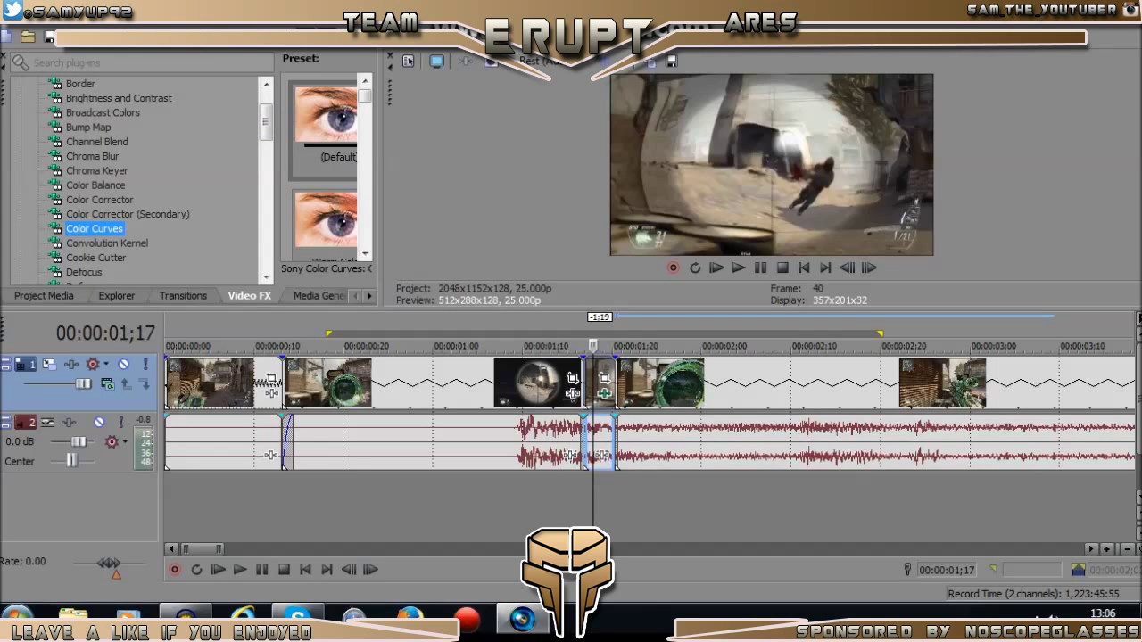
drag(382, 178, 420, 178)
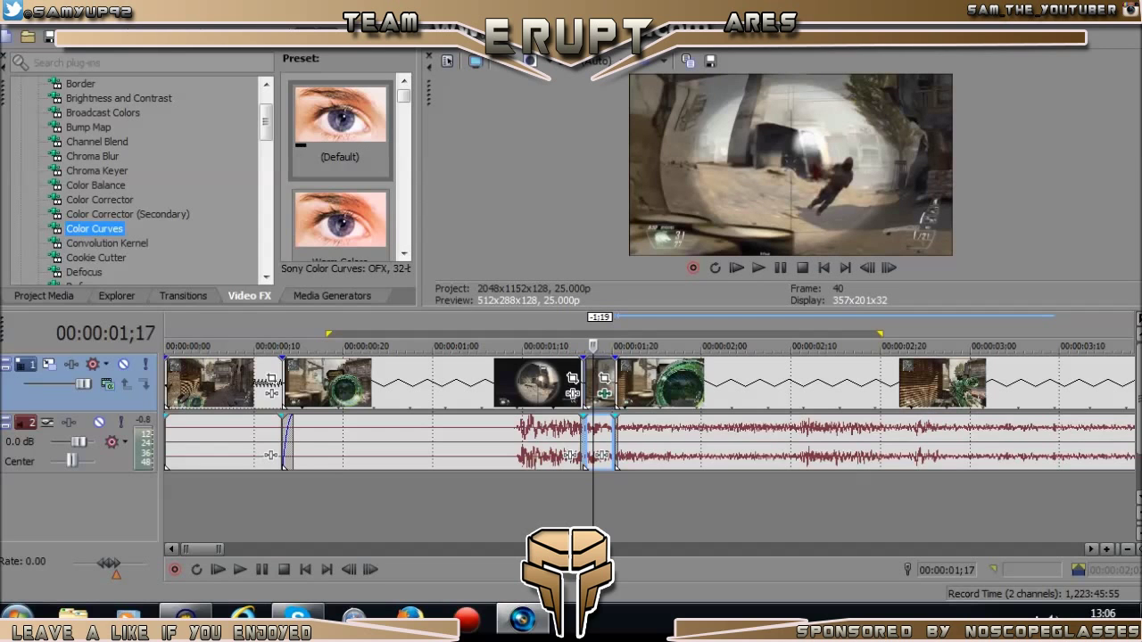
click(340, 131)
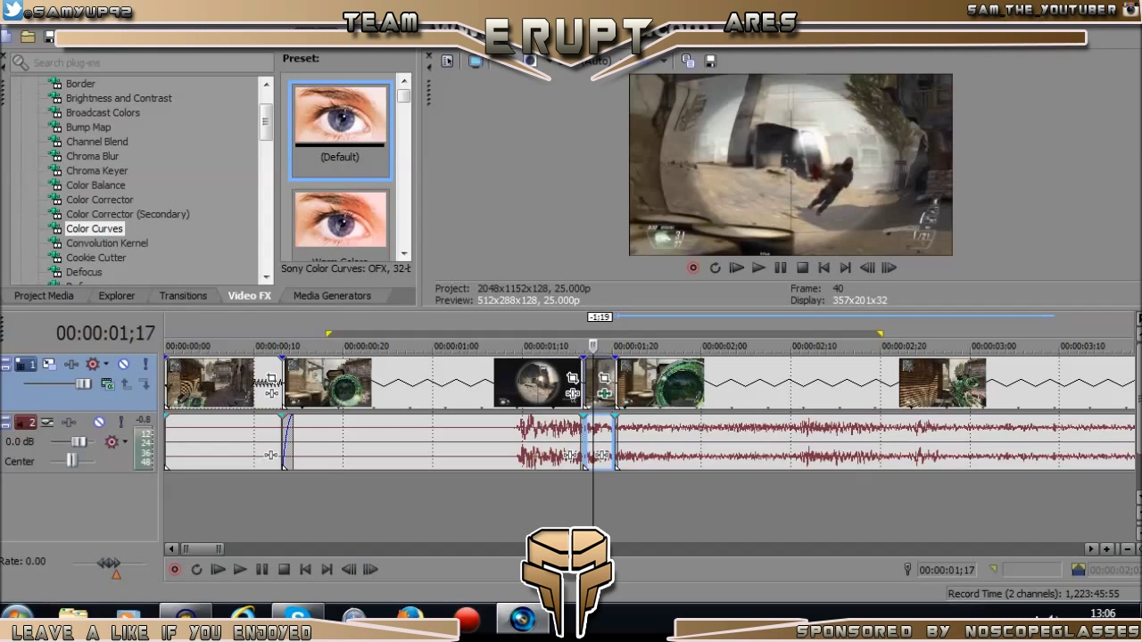
drag(340, 130, 600, 383)
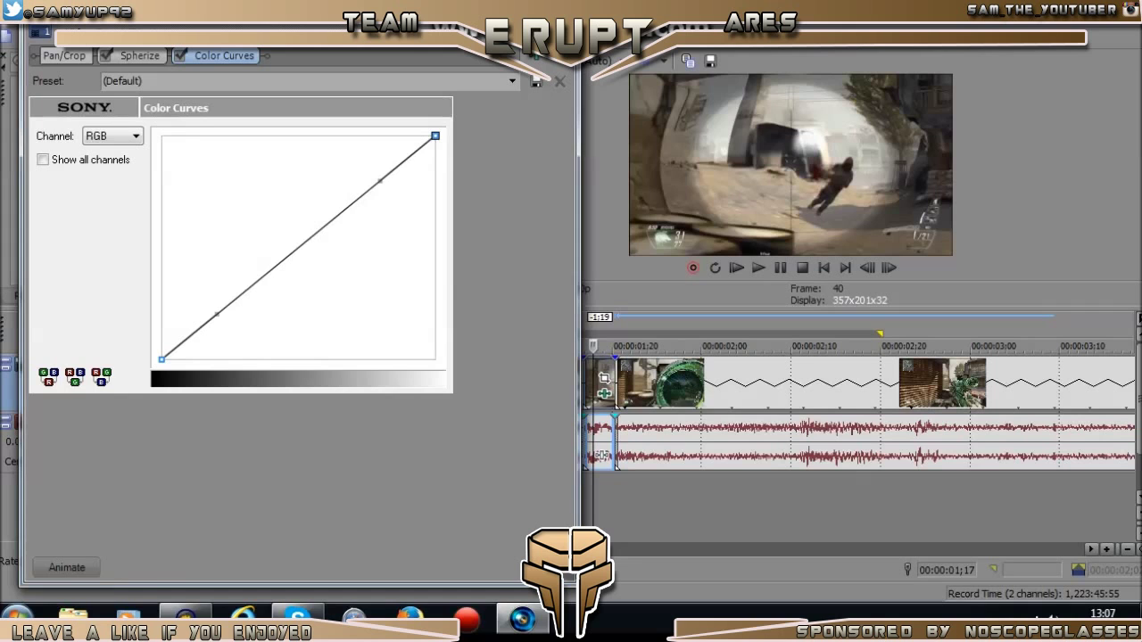
- Shape the short segment's RGB color curve into a steep, high-contrast S-curve that brightens the highlights, and close the effect window
drag(381, 181, 159, 2)
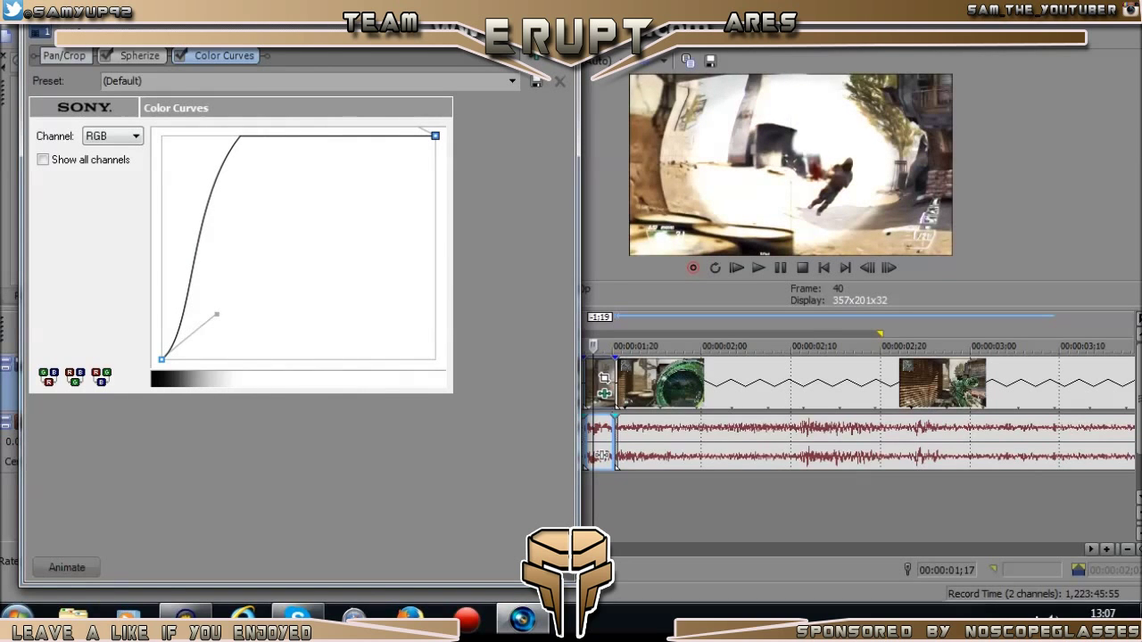
drag(216, 315, 236, 330)
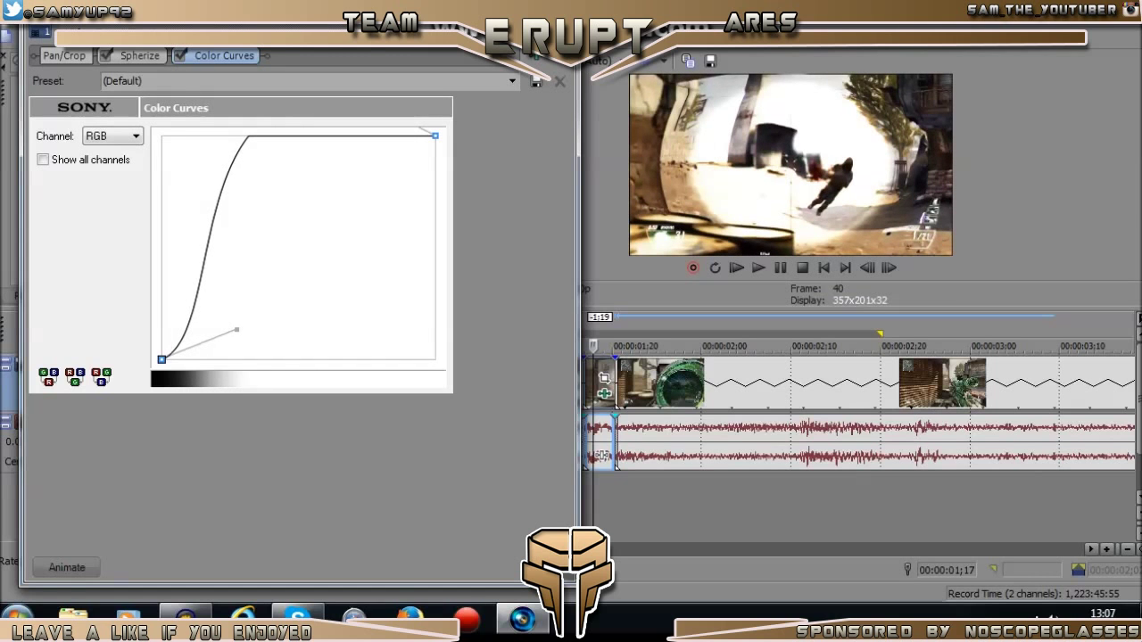
click(565, 13)
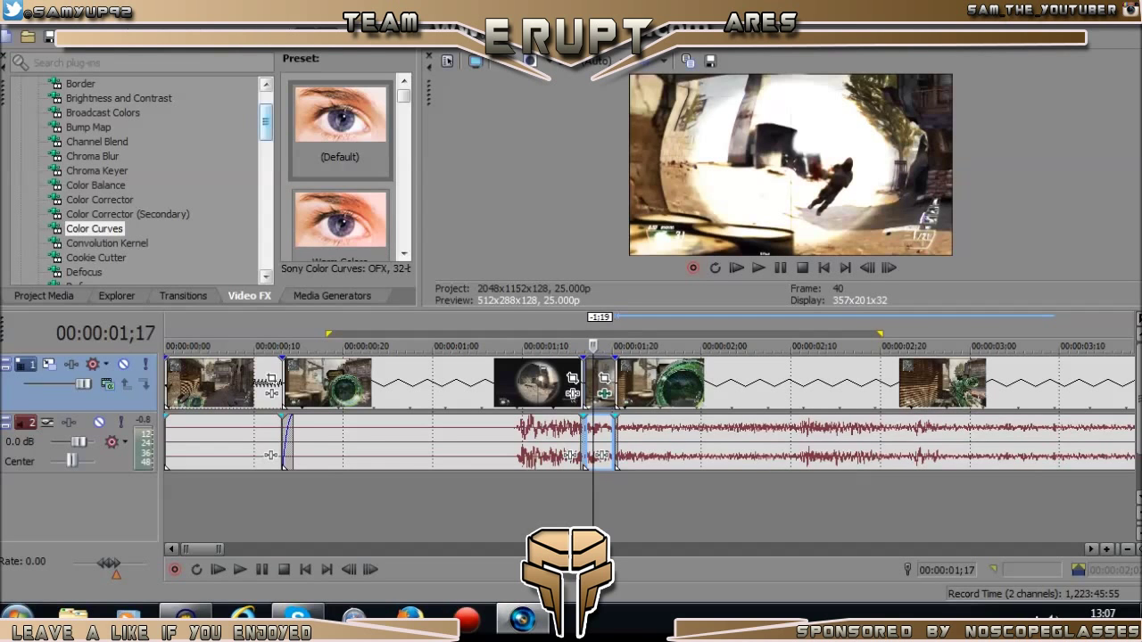
- Add the Light Rays effect to the short segment with sensitivity 1.000 and strength 0.544, viewing the frame at 00:00:01;16
scroll(143, 178, up, 2)
scroll(143, 179, down, 9)
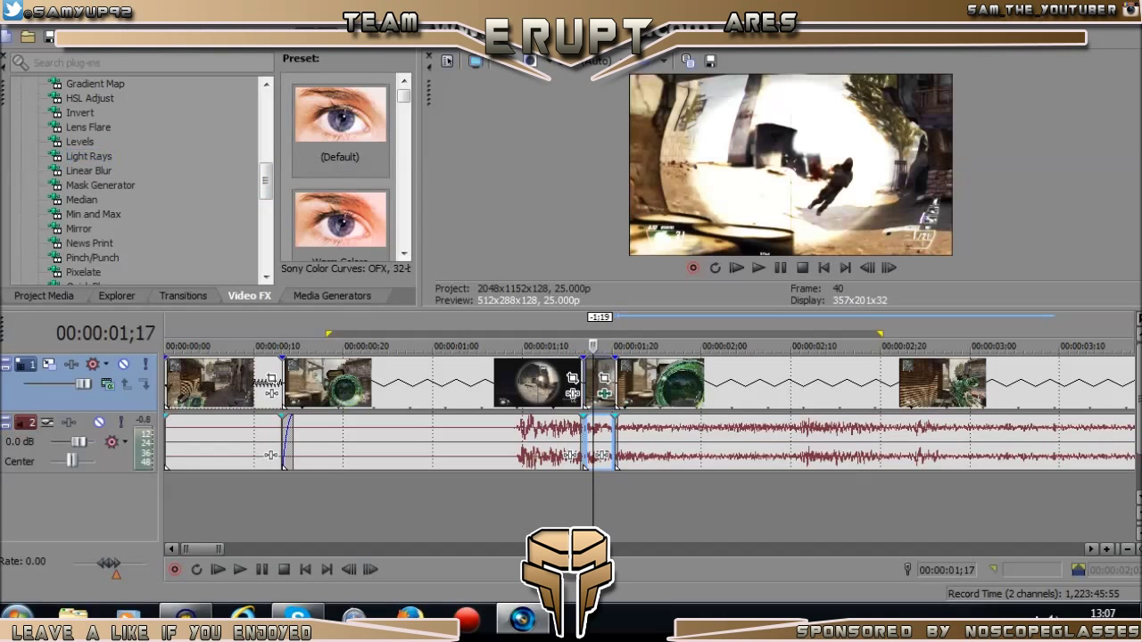
drag(89, 157, 599, 382)
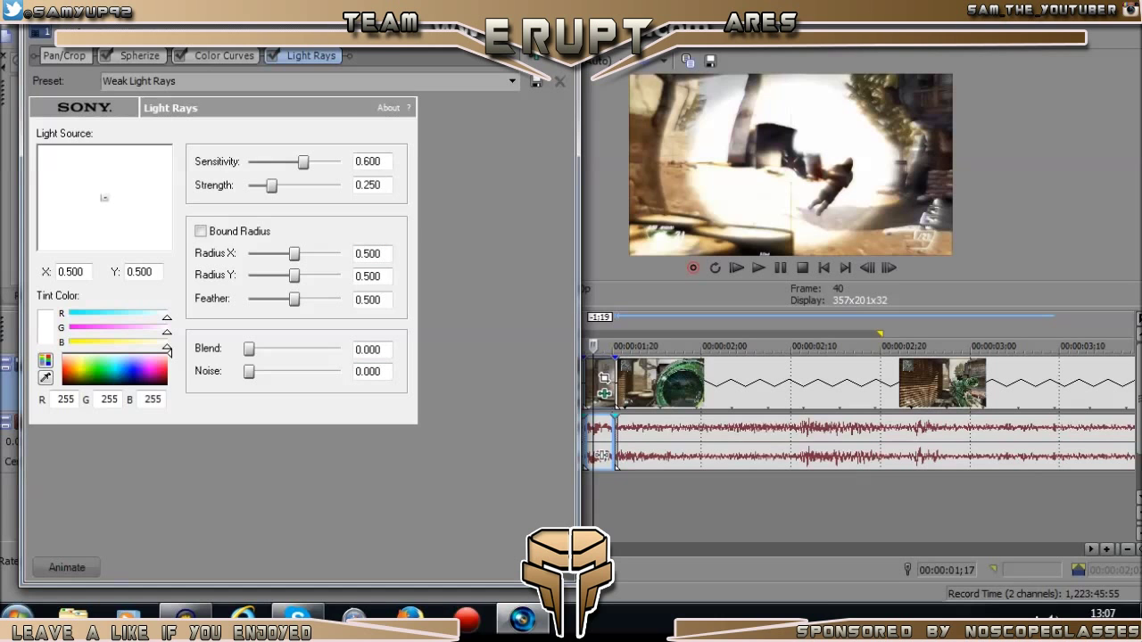
click(867, 267)
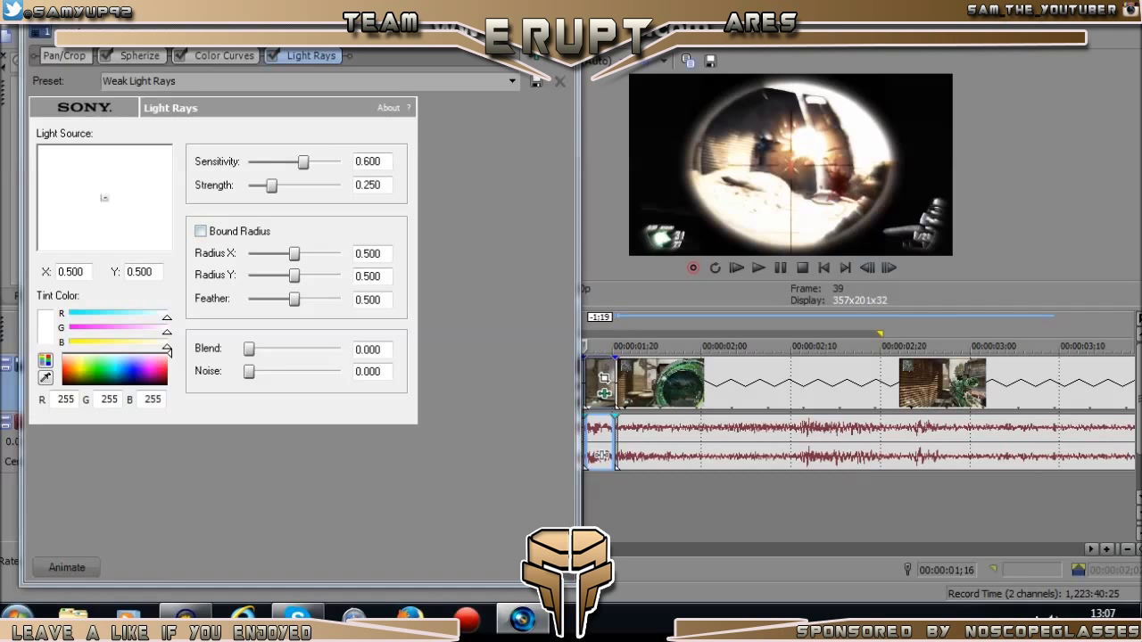
drag(303, 162, 340, 162)
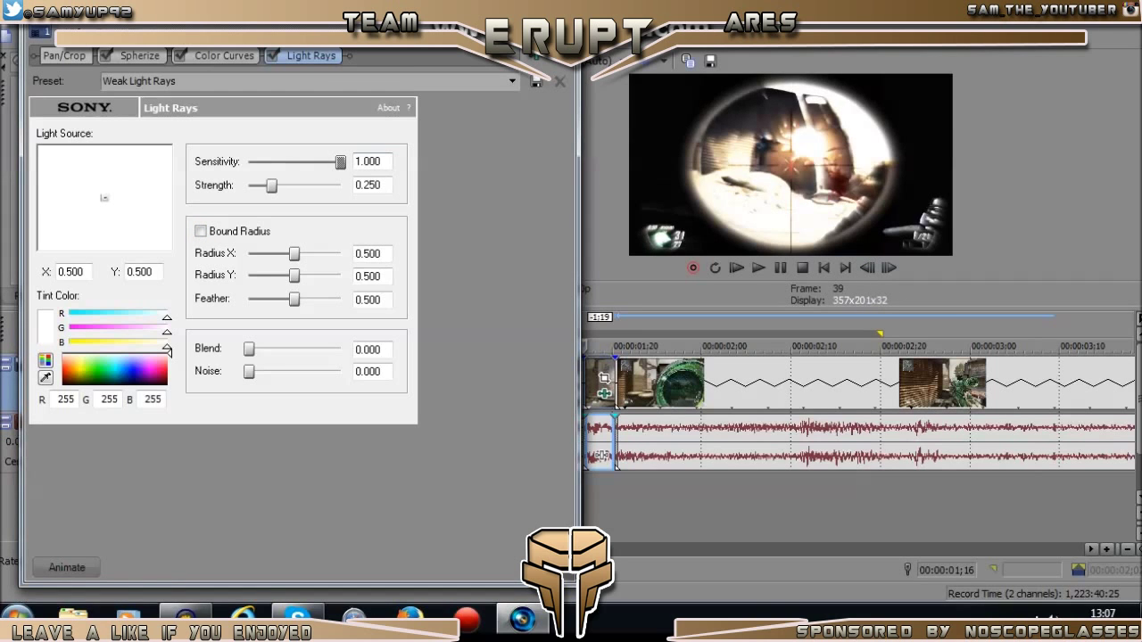
drag(271, 185, 299, 185)
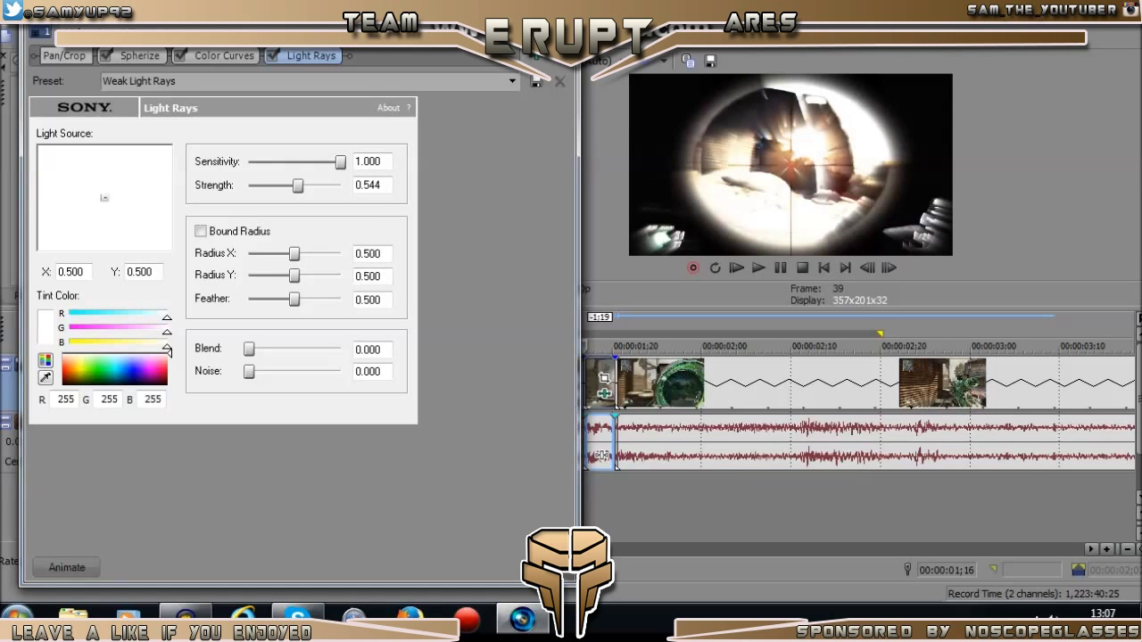
- Set the light rays' Radius X and Radius Y to 1.000 and feather to 0.267, and shift the light source slightly off centre
mouse_move(249, 349)
mouse_down()
mouse_move(340, 349)
mouse_move(249, 349)
mouse_up()
drag(294, 254, 340, 253)
drag(294, 299, 340, 276)
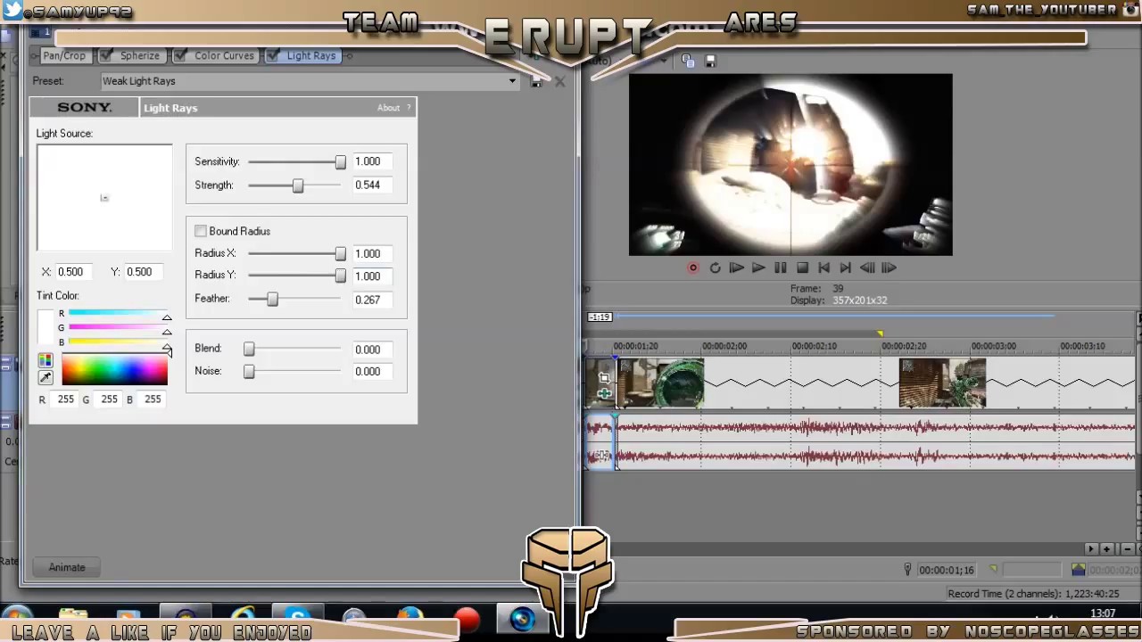
mouse_move(106, 198)
mouse_down()
mouse_move(99, 164)
mouse_move(80, 164)
mouse_move(78, 179)
mouse_move(119, 211)
mouse_move(109, 205)
mouse_up()
click(565, 14)
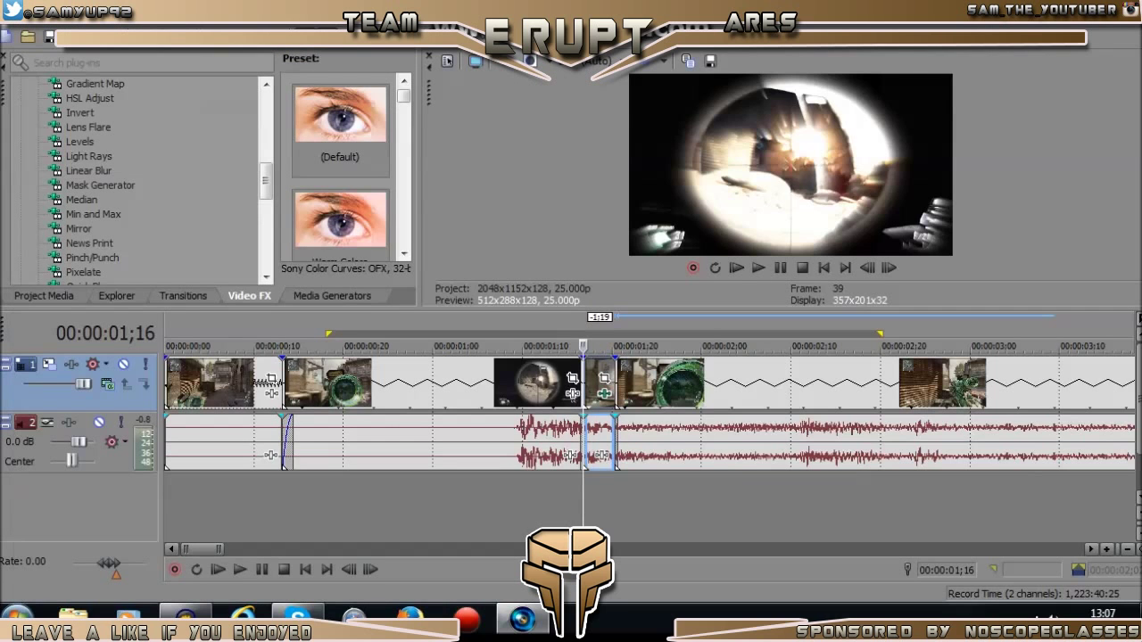
- Play the whole edit from the start to preview the combined effects
click(167, 384)
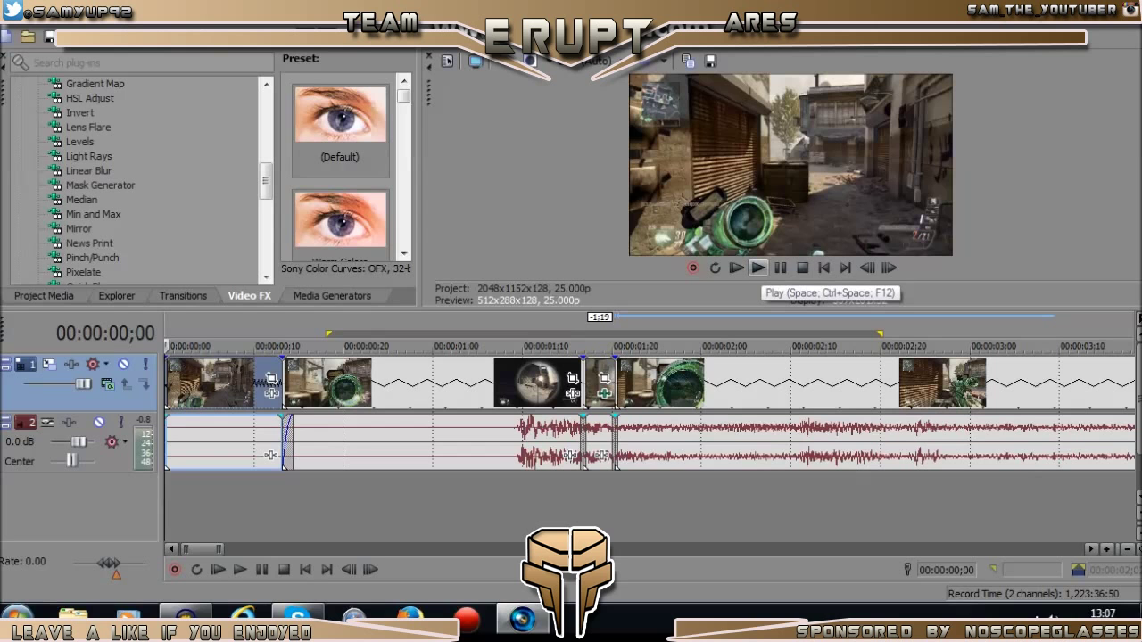
click(758, 268)
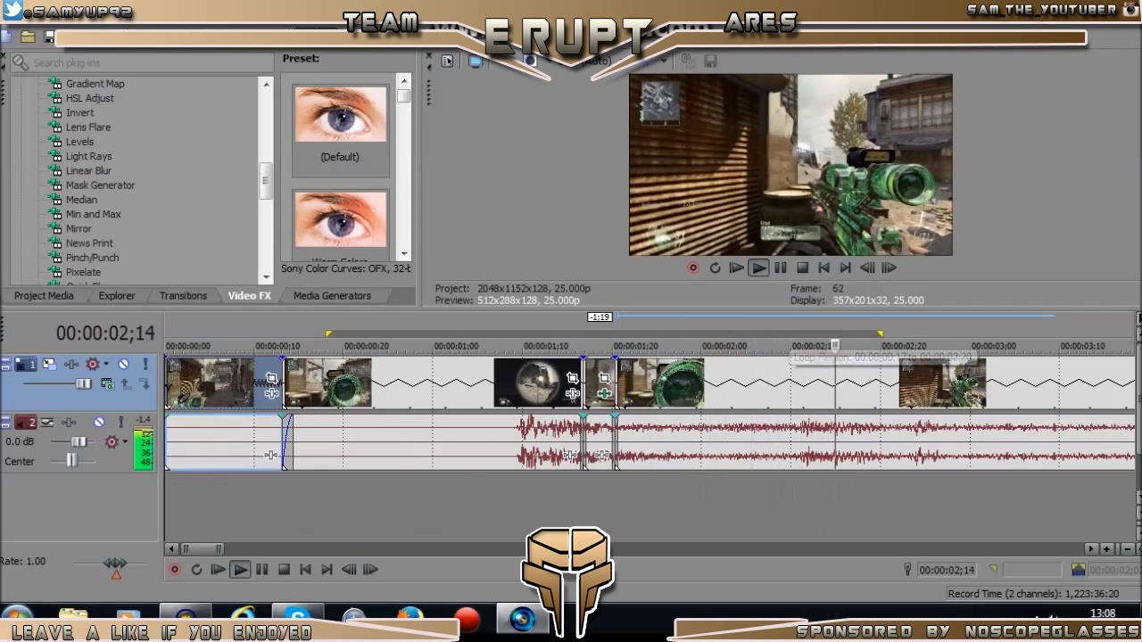
click(781, 268)
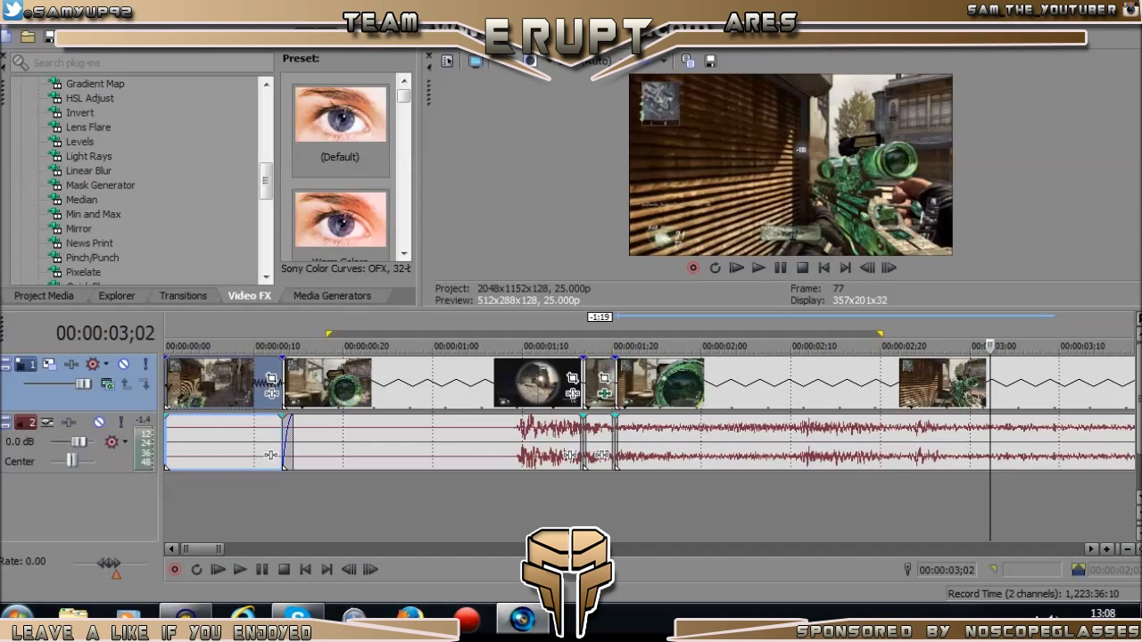
- Split the last segment at 00:00:02;11, delete the remainder and trim the kept part's end back to about 00:00:01;27
click(808, 385)
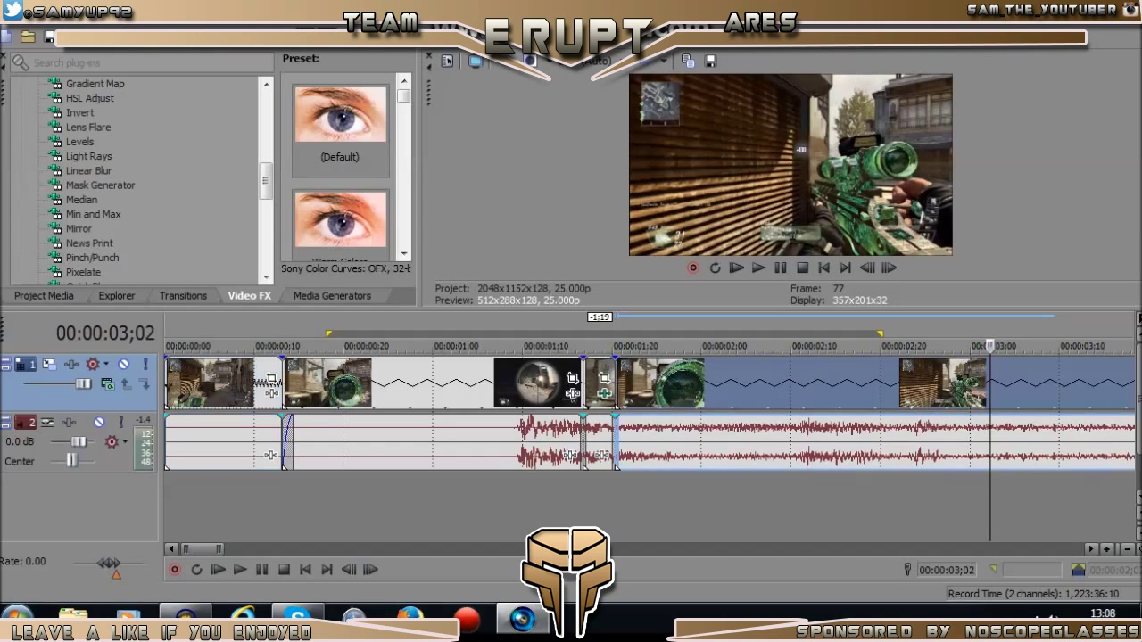
key(s)
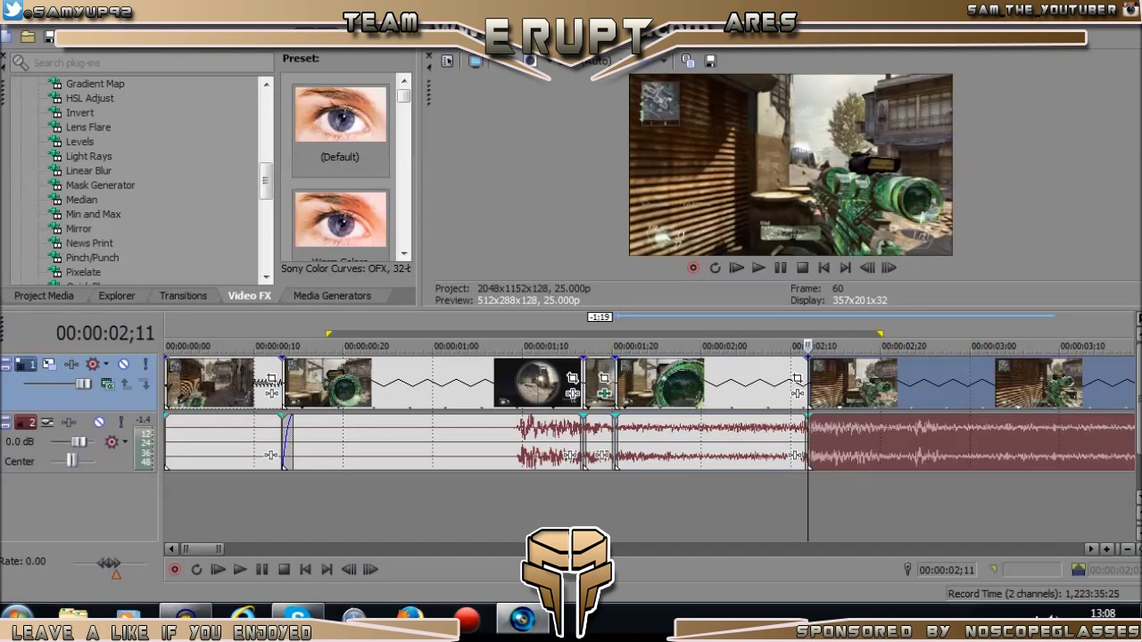
click(840, 386)
key(Delete)
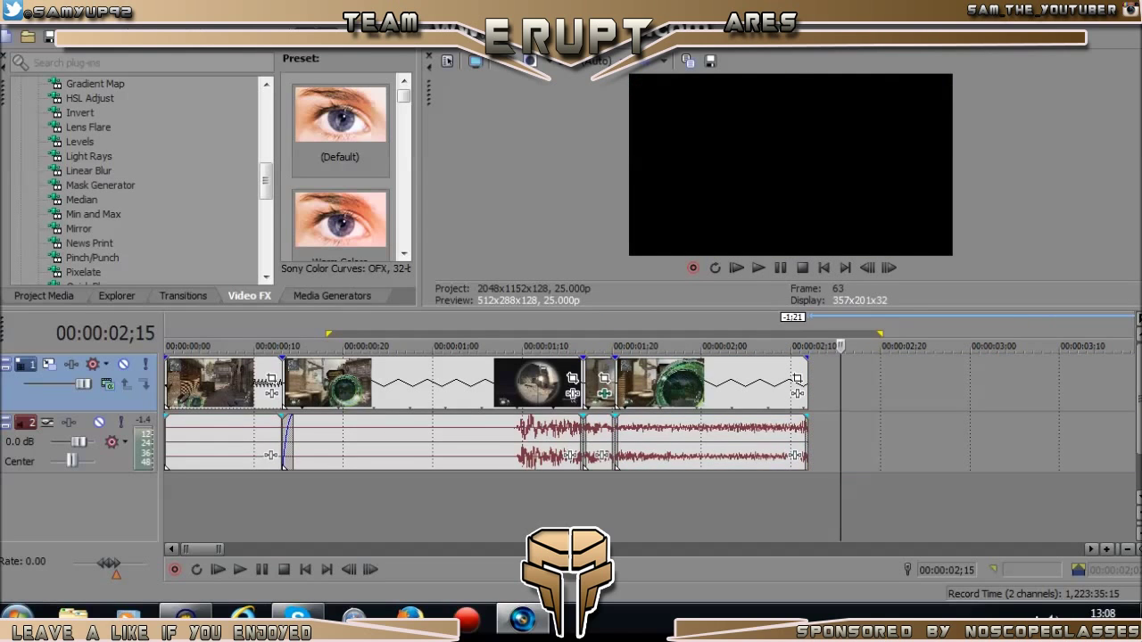
drag(808, 384, 680, 384)
- Play the shortened edit through from the beginning twice to review the finished velocity effect
click(179, 384)
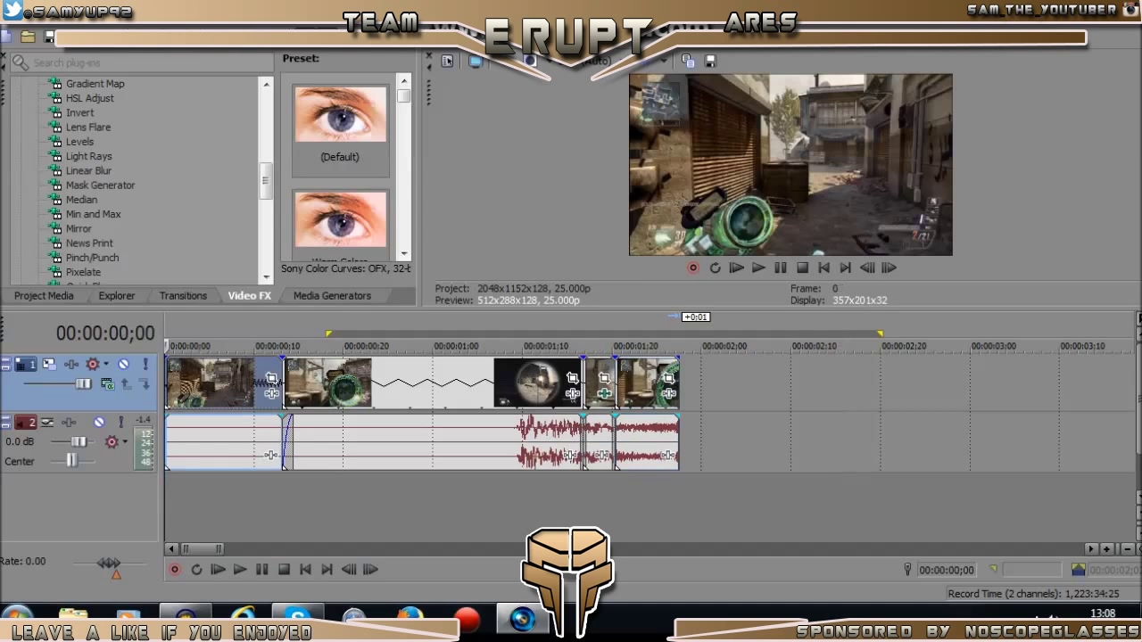
key(space)
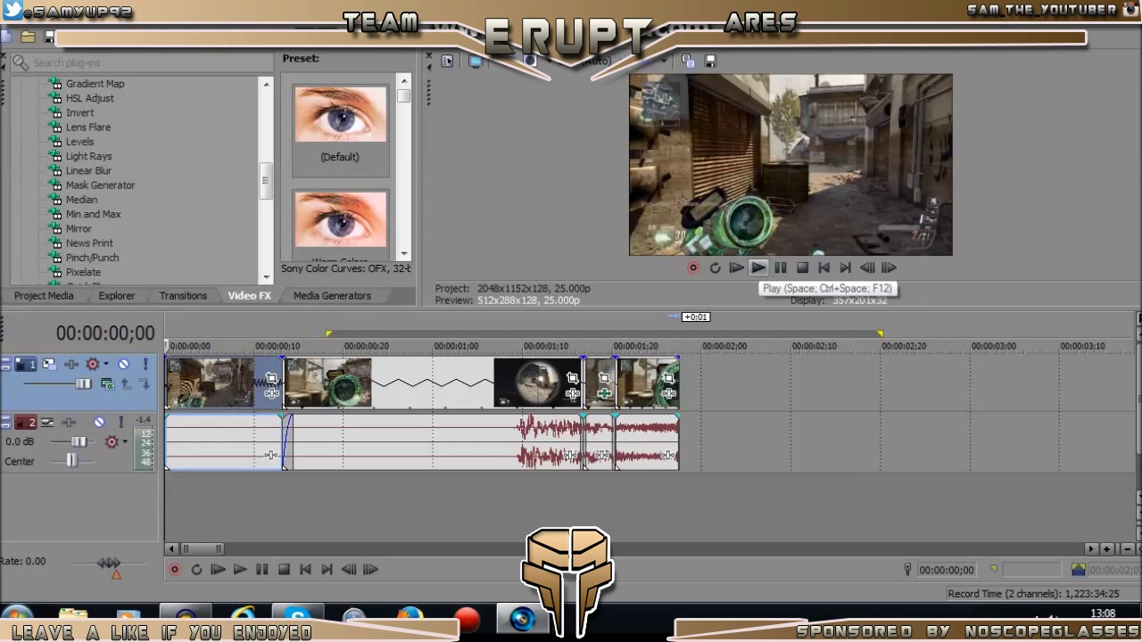
click(757, 268)
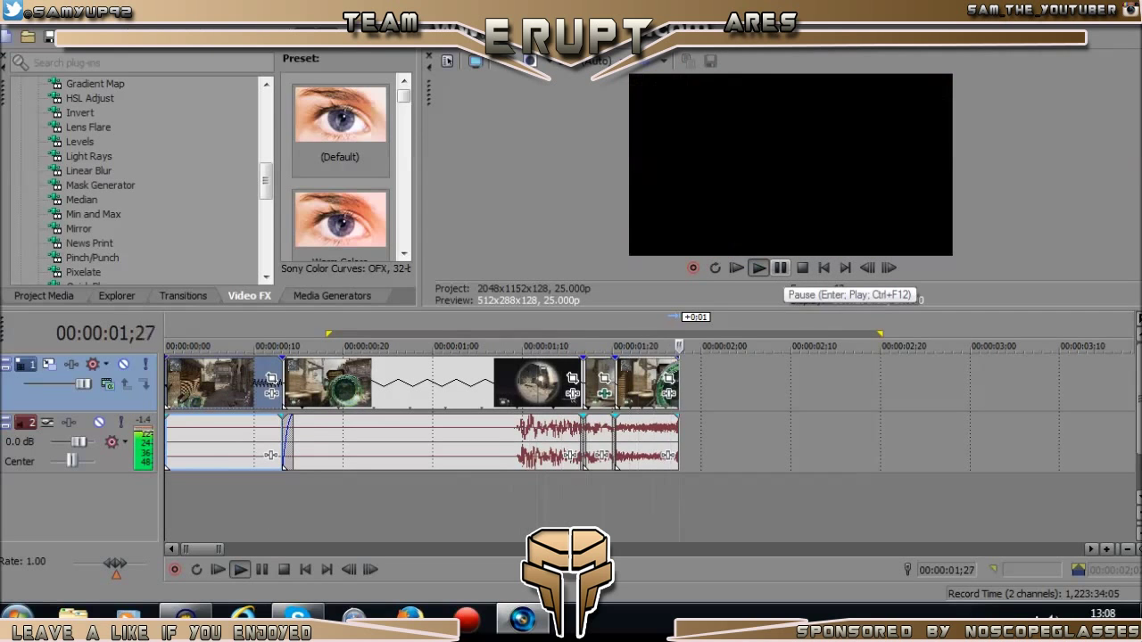
click(779, 268)
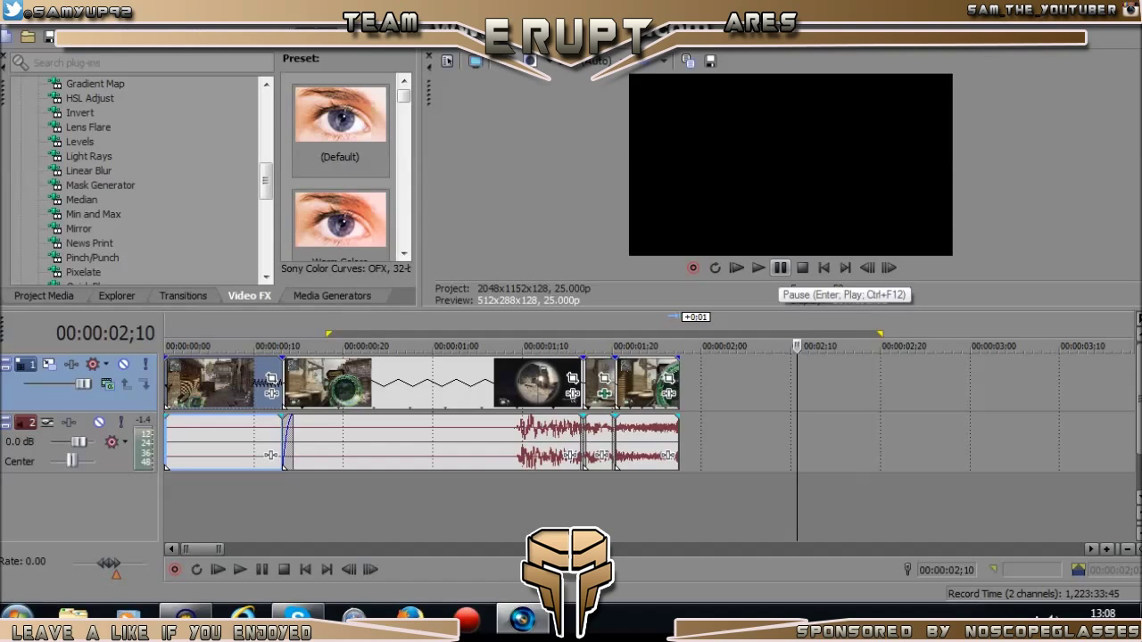
click(551, 384)
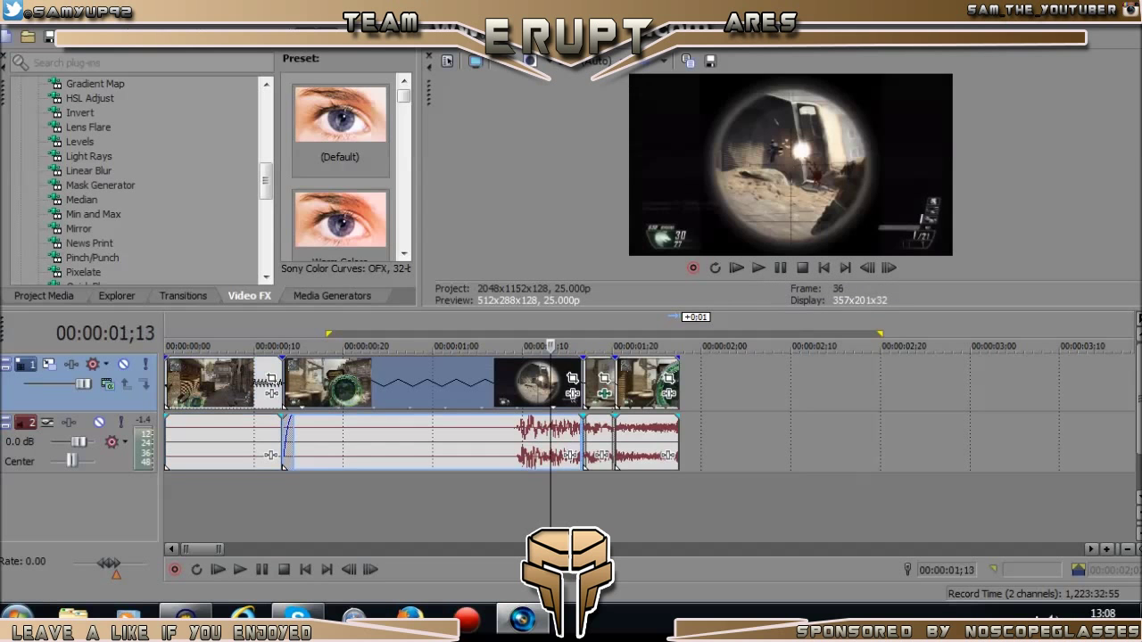
click(736, 267)
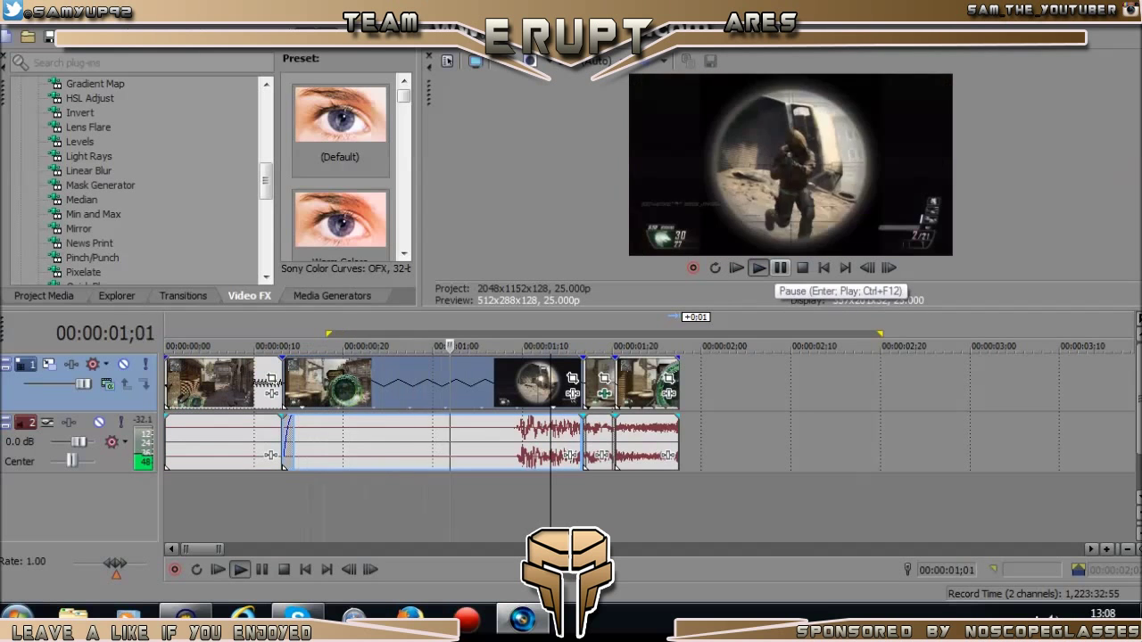
click(780, 268)
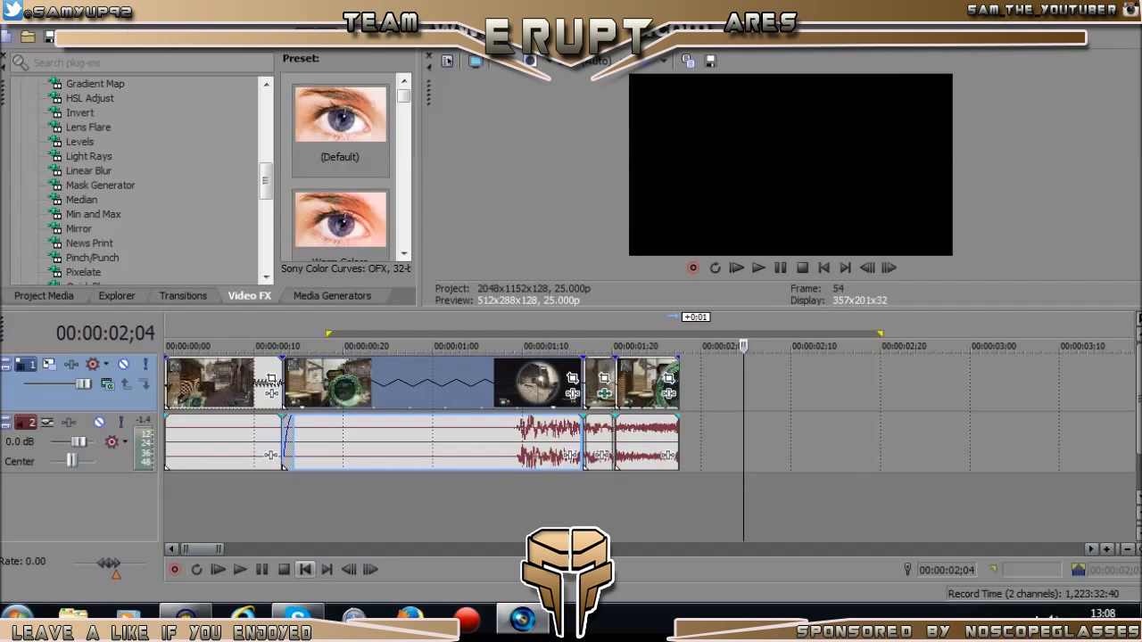
- Switch to Audacity and move its window further into view
click(186, 617)
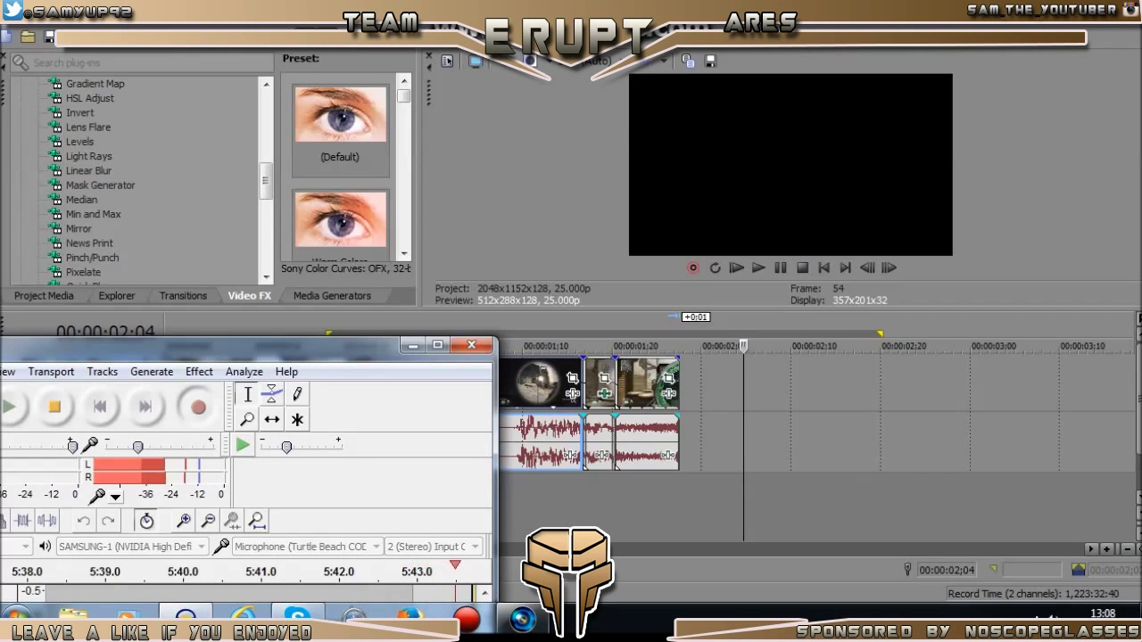
drag(267, 348, 332, 347)
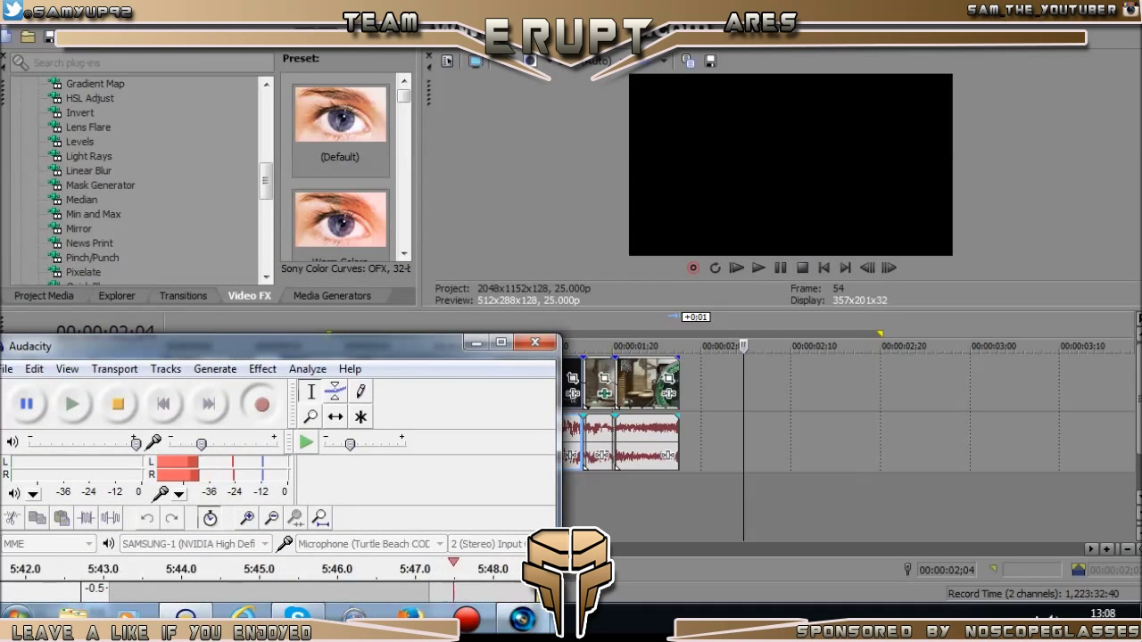